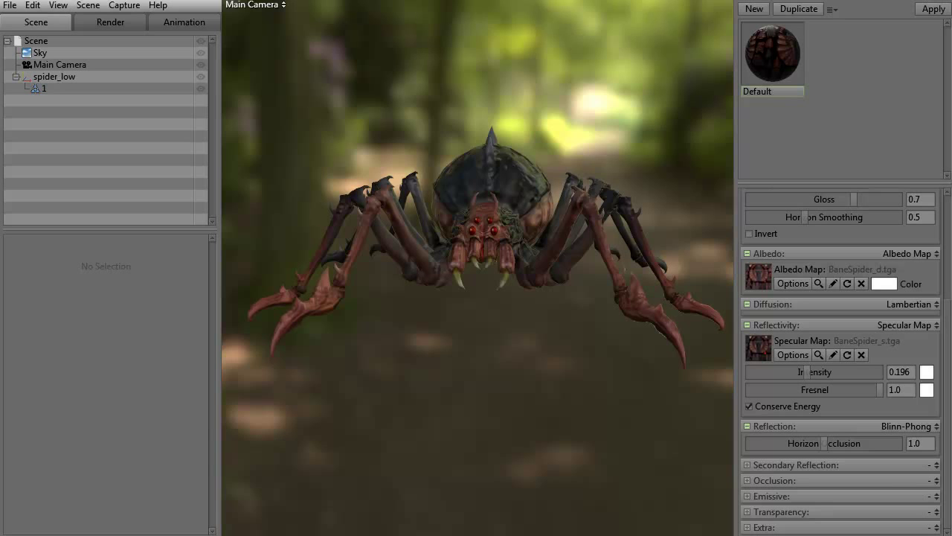
Preview the Desert Road, Hedge Row, Mountain Sunset, Late Day Field and Indoor Fluorescents sky presets, returning to Forest Path.
left_click_drag(465, 401, 432, 354)
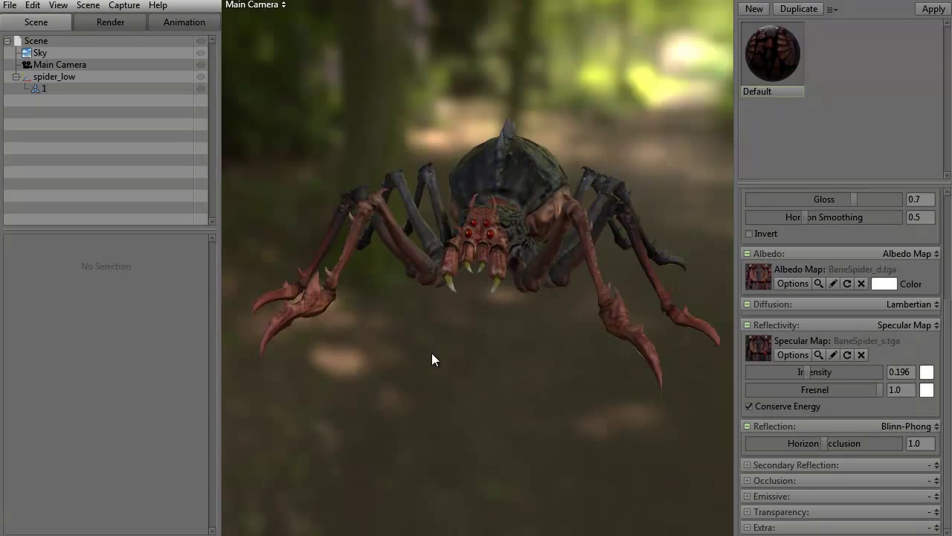
left_click(42, 51)
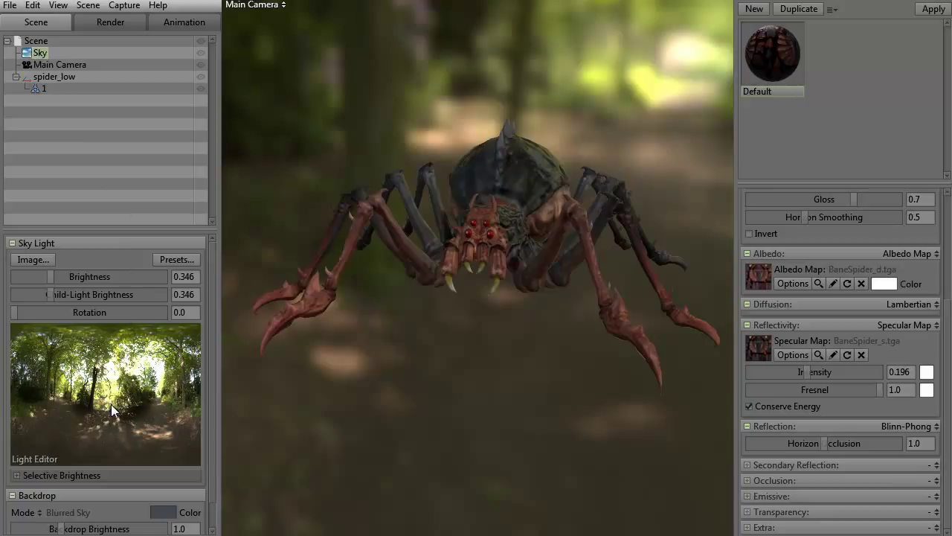
left_click(169, 259)
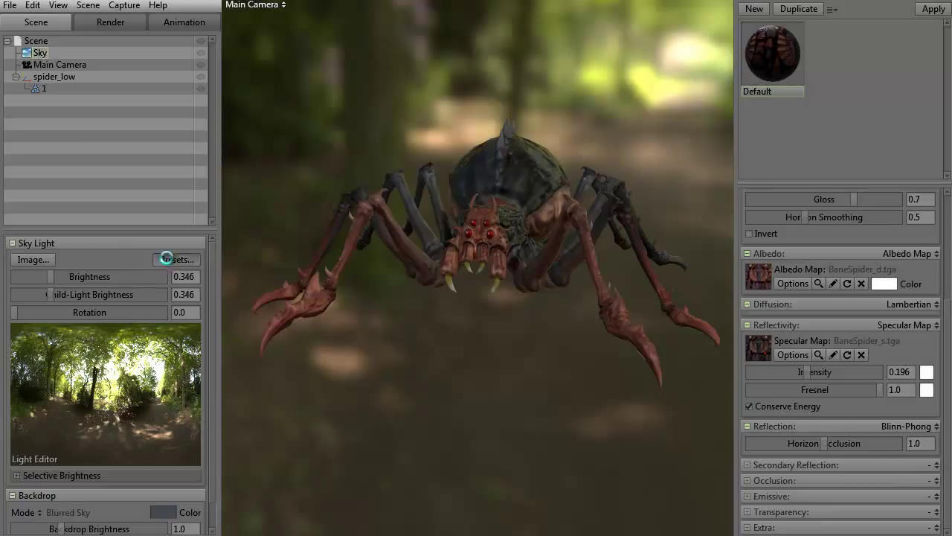
left_click(483, 303)
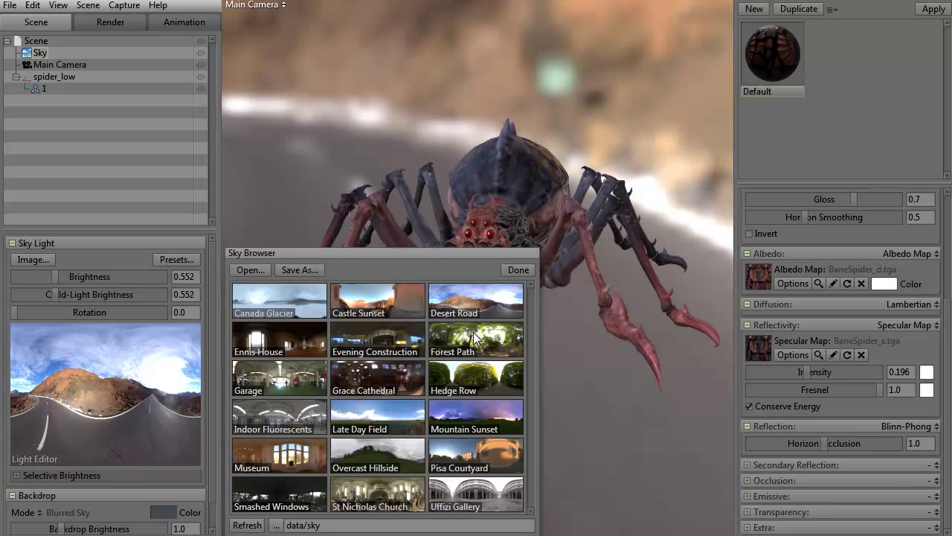
left_click(472, 335)
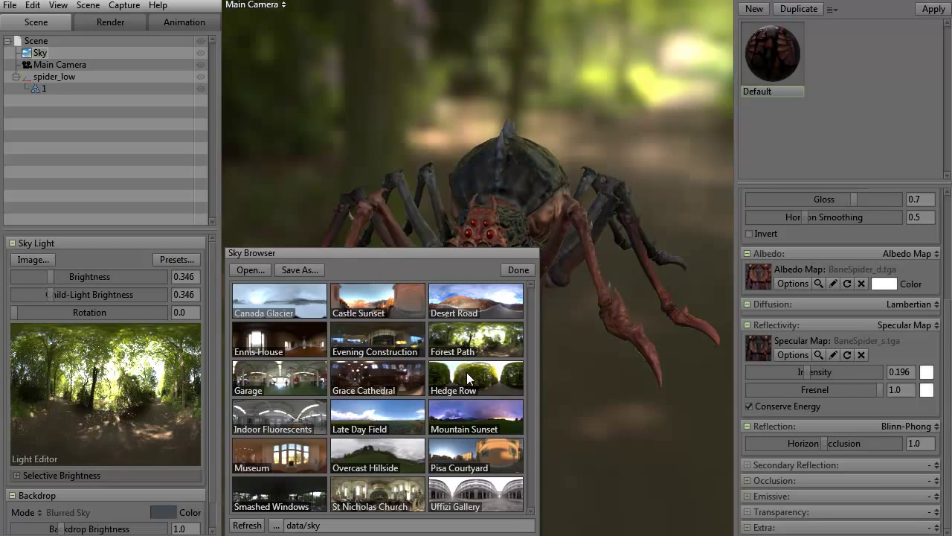
left_click(467, 375)
left_click(470, 425)
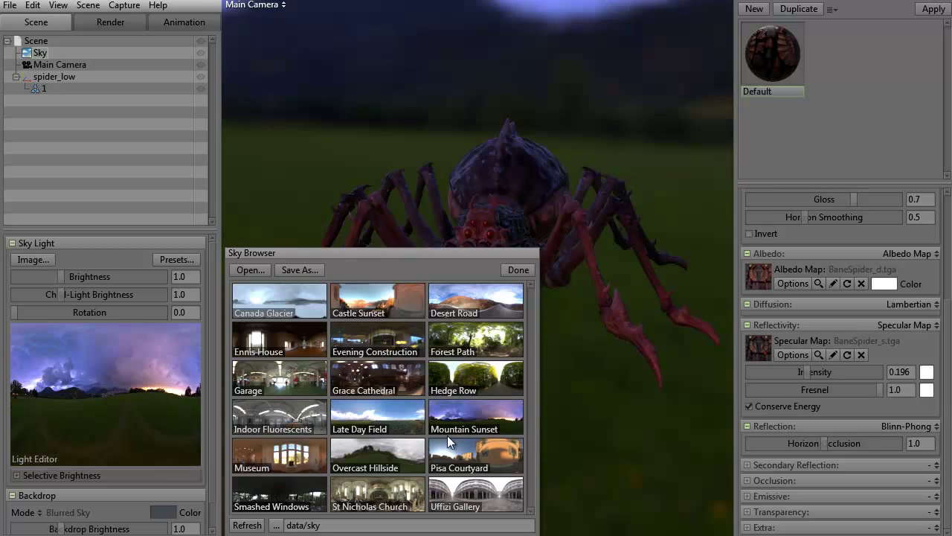
left_click(375, 417)
left_click(279, 417)
left_click(455, 343)
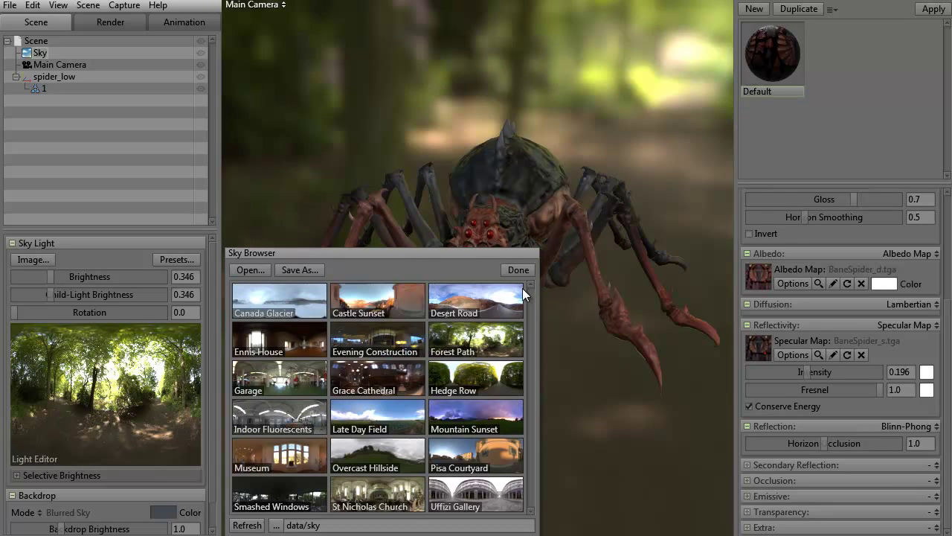
left_click(519, 269)
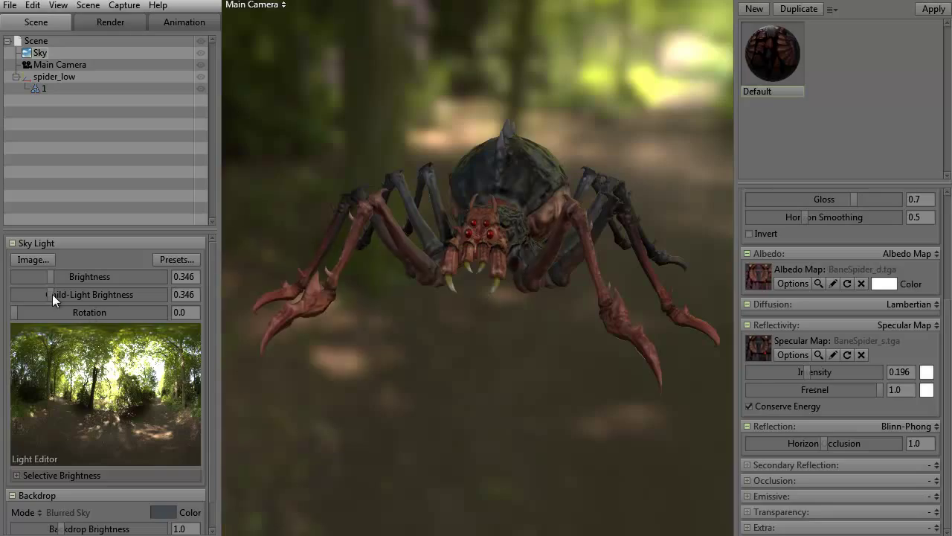
Raise the sky light's brightness to 0.406 and inspect the spider from the side and above.
mouse_move(52, 276)
left_mouse_down()
mouse_move(72, 276)
mouse_move(16, 276)
mouse_move(52, 278)
left_mouse_up()
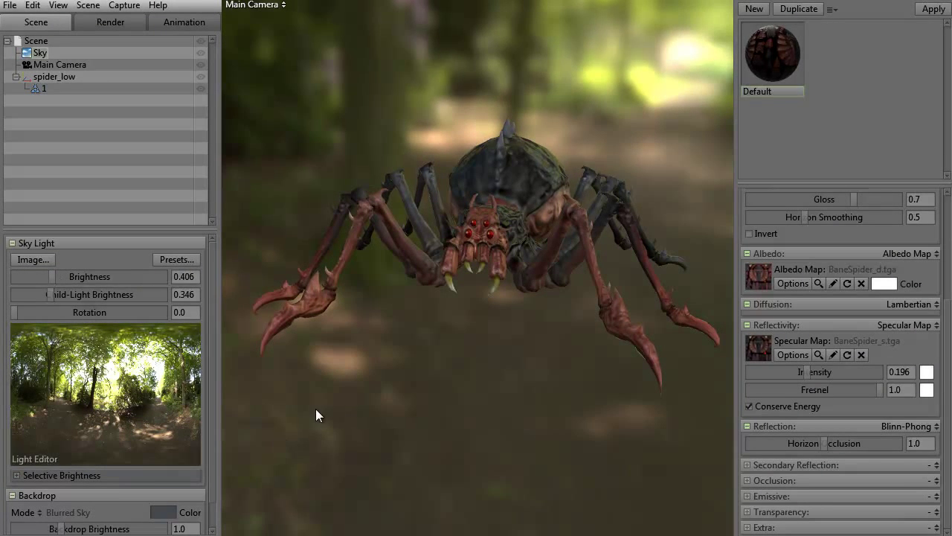
left_click_drag(387, 407, 379, 323)
right_click_drag(370, 323, 407, 331)
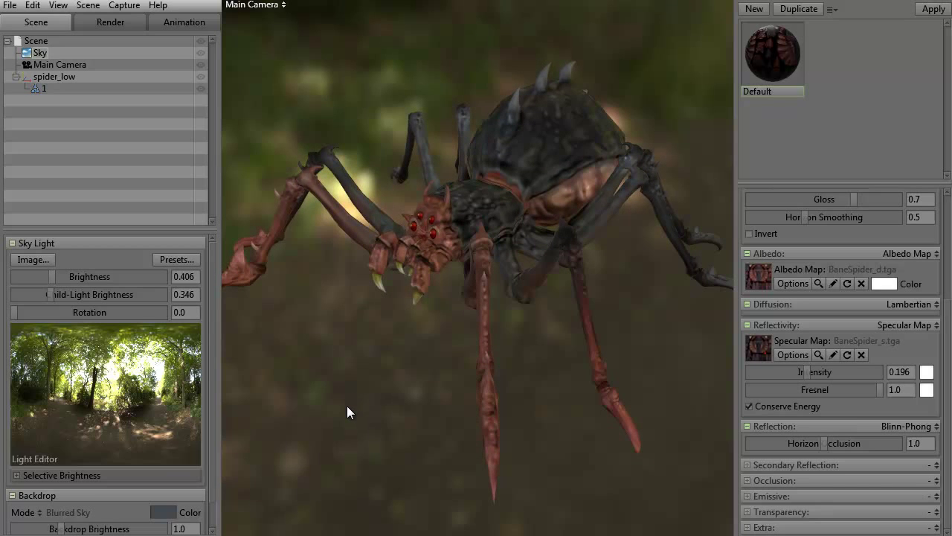
left_click_drag(347, 404, 423, 361)
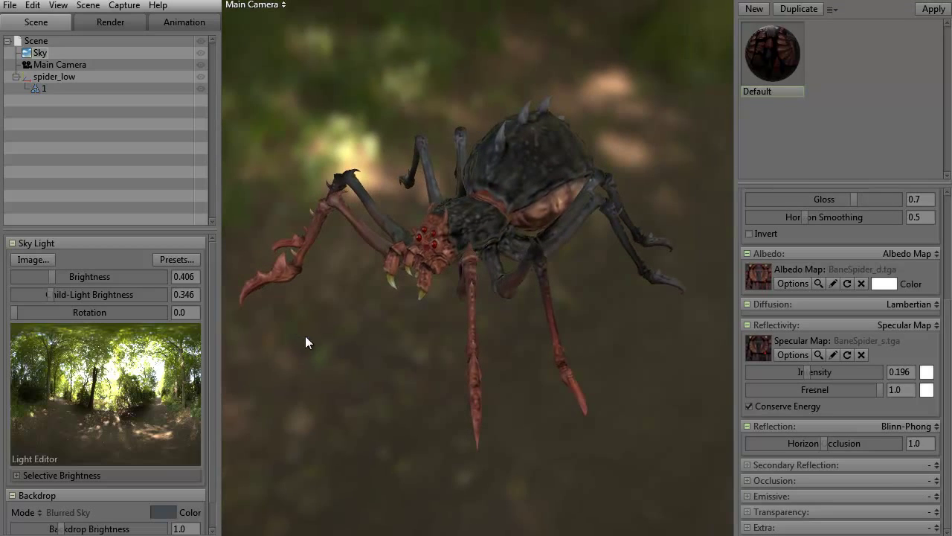
Add a new light to the scene and set its brightness to 4.
left_click(87, 5)
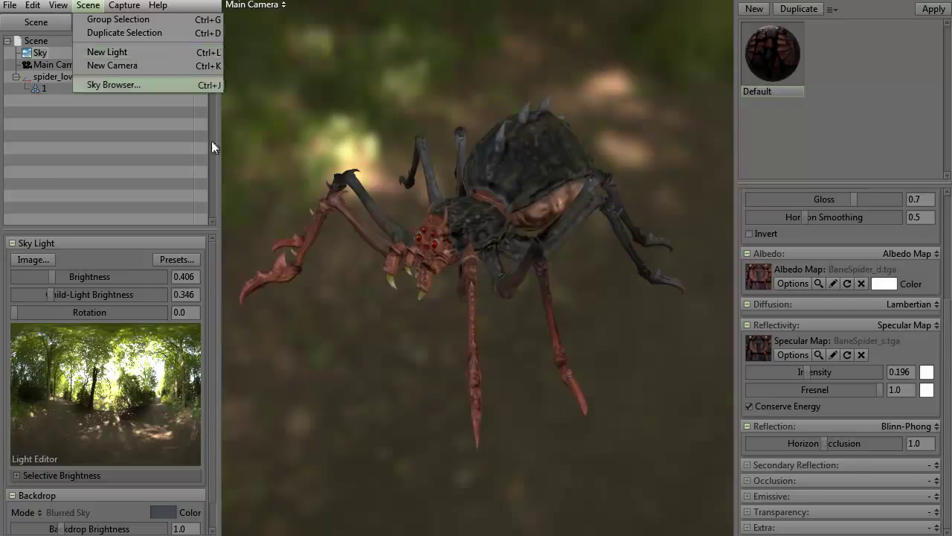
left_click(326, 328)
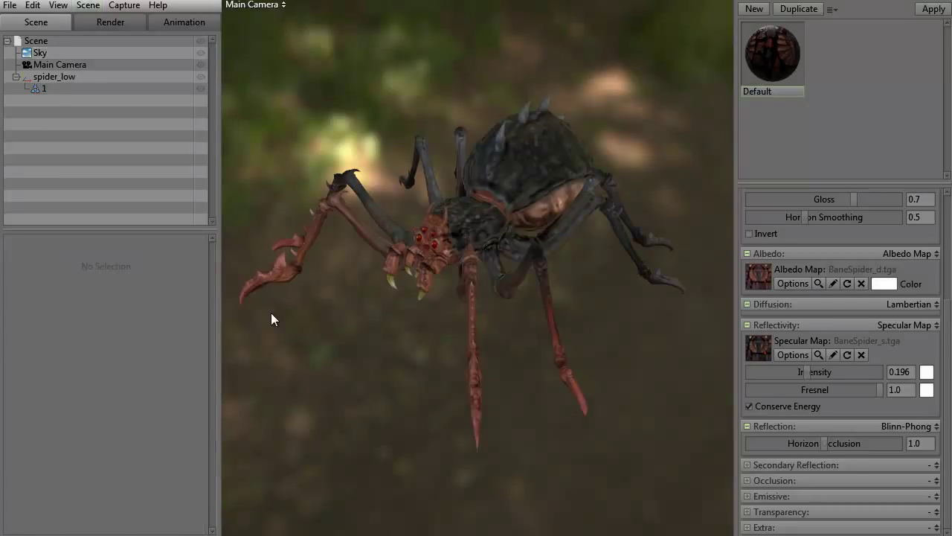
key("ctrl+l")
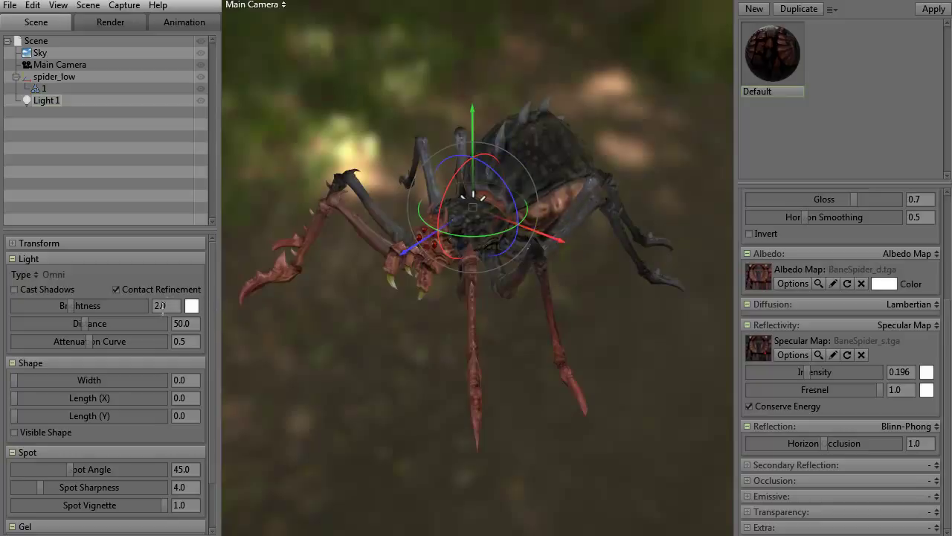
type("4")
key("Return")
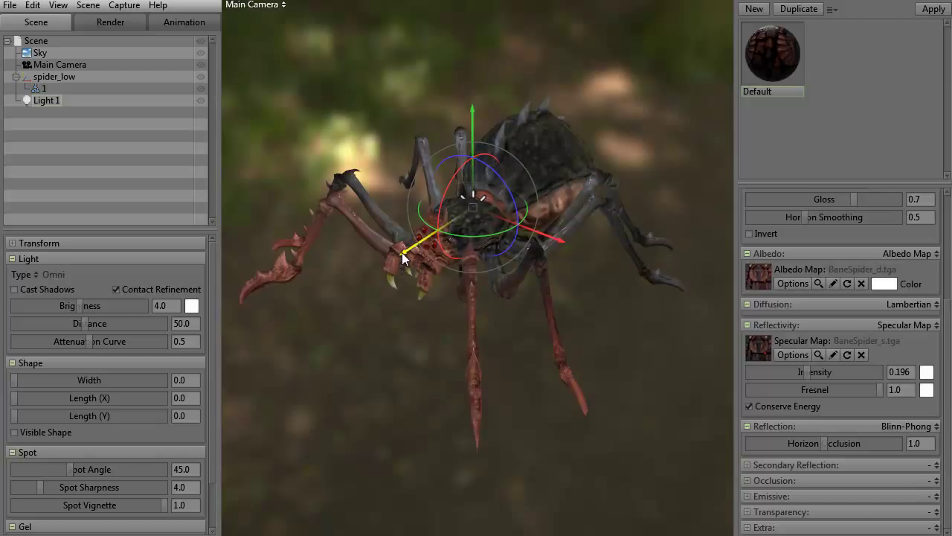
Move the omni light forward, upward and outward to a position in front of and beside the spider.
left_click_drag(402, 252, 251, 385)
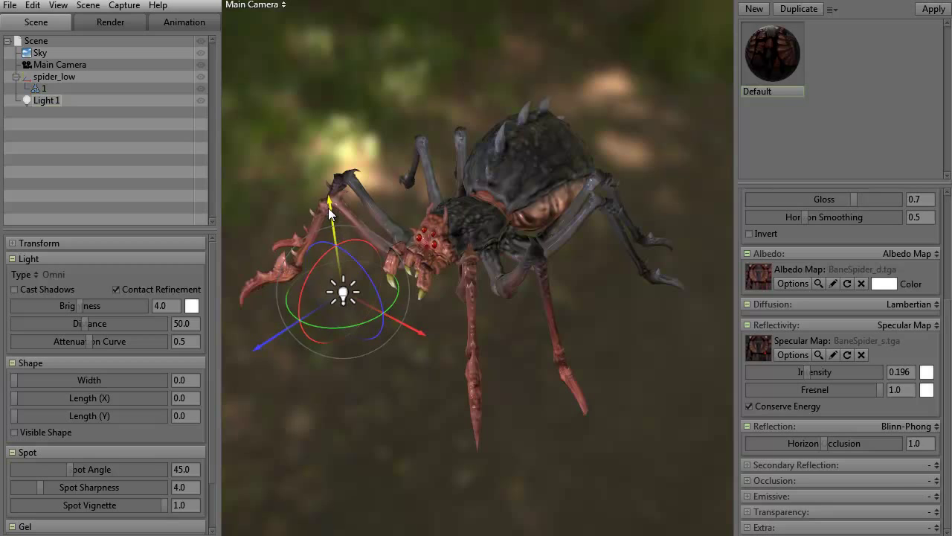
left_click_drag(329, 208, 302, 34)
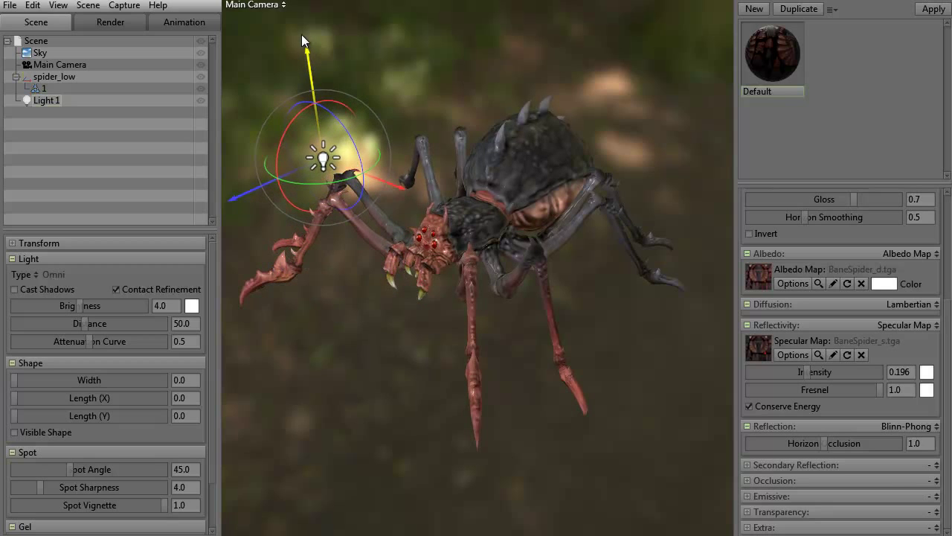
left_click_drag(363, 366, 441, 284)
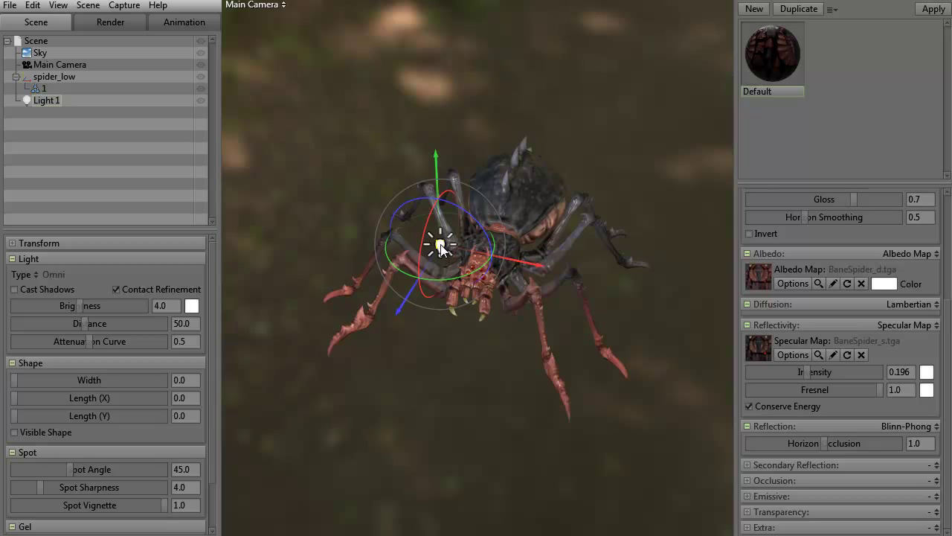
left_click_drag(441, 247, 313, 166)
left_click_drag(351, 336, 422, 344)
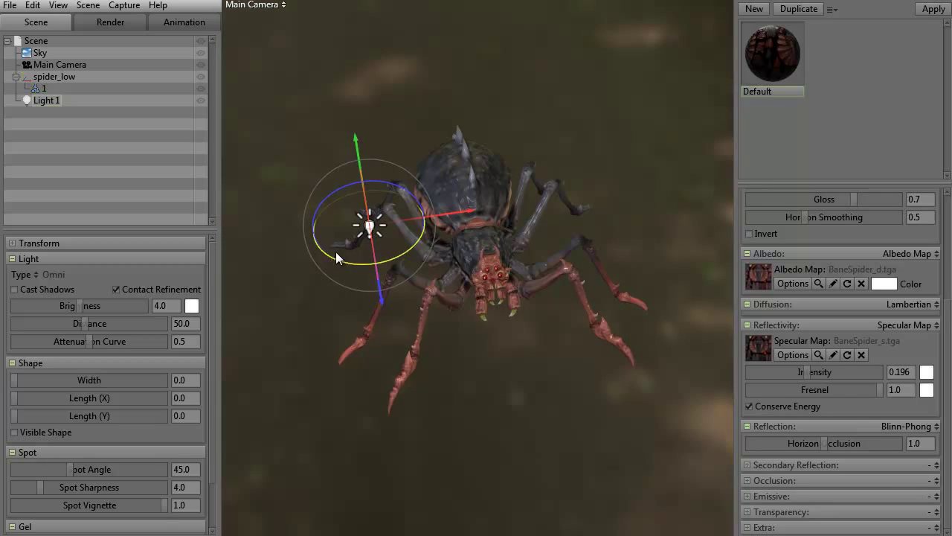
left_click_drag(335, 251, 292, 254)
left_click_drag(494, 301, 497, 239)
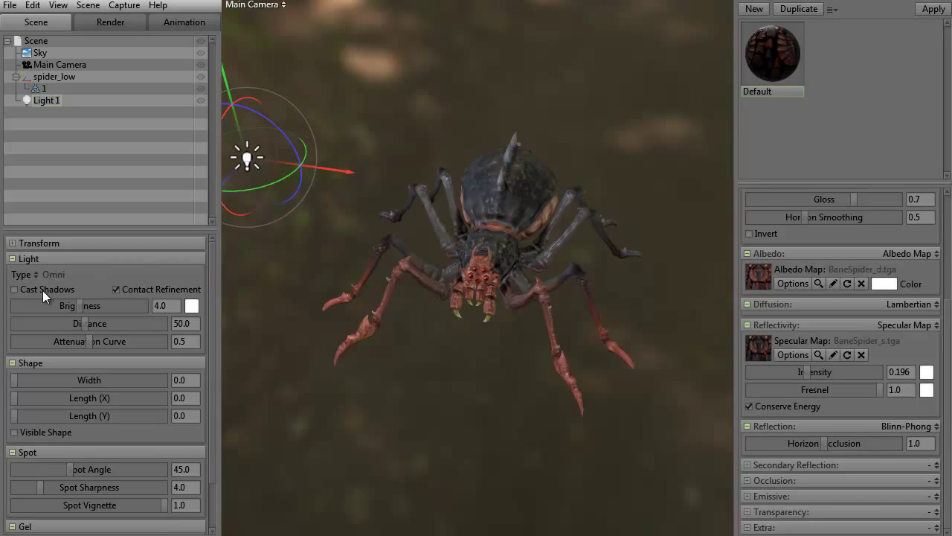
Enable shadow casting for the omni light and move it farther up and away from the spider.
left_click(14, 289)
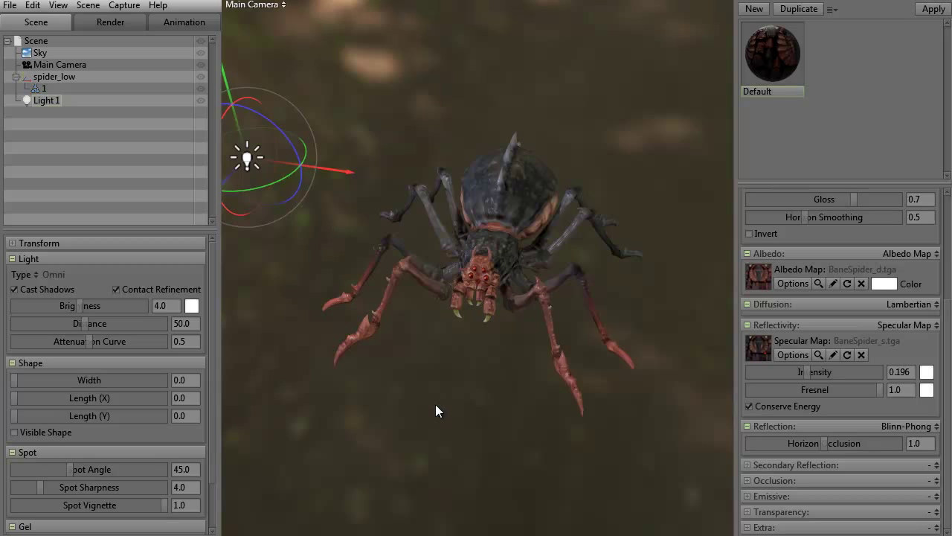
left_click_drag(347, 330, 421, 398)
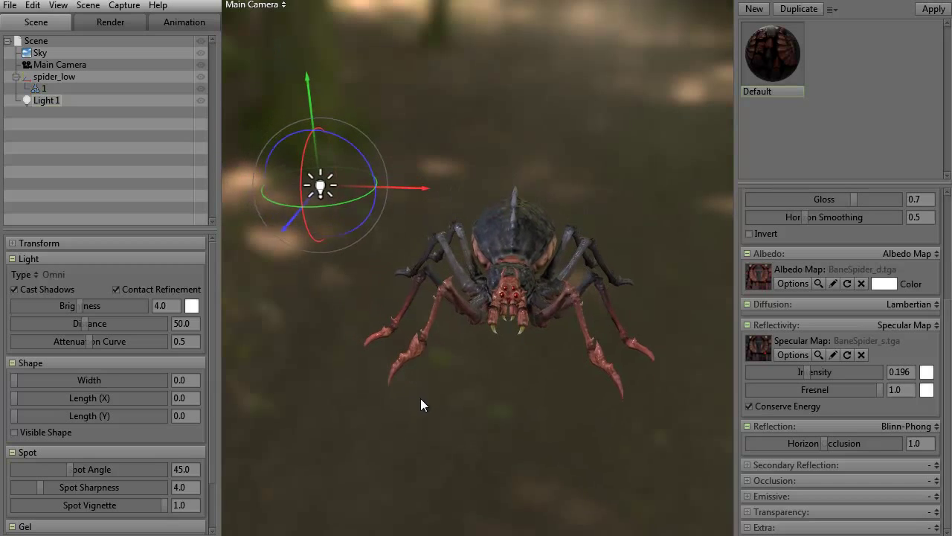
left_click_drag(321, 191, 276, 154)
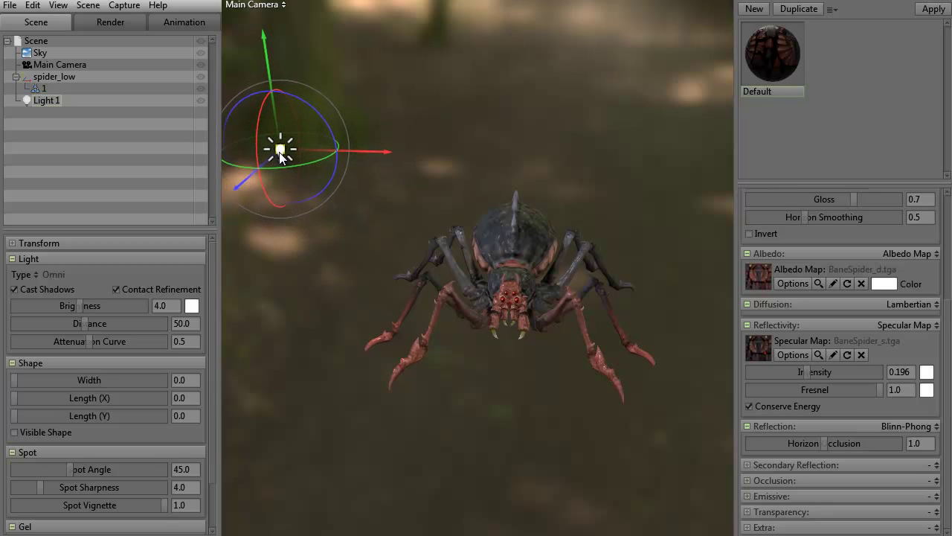
left_click_drag(574, 269, 395, 373)
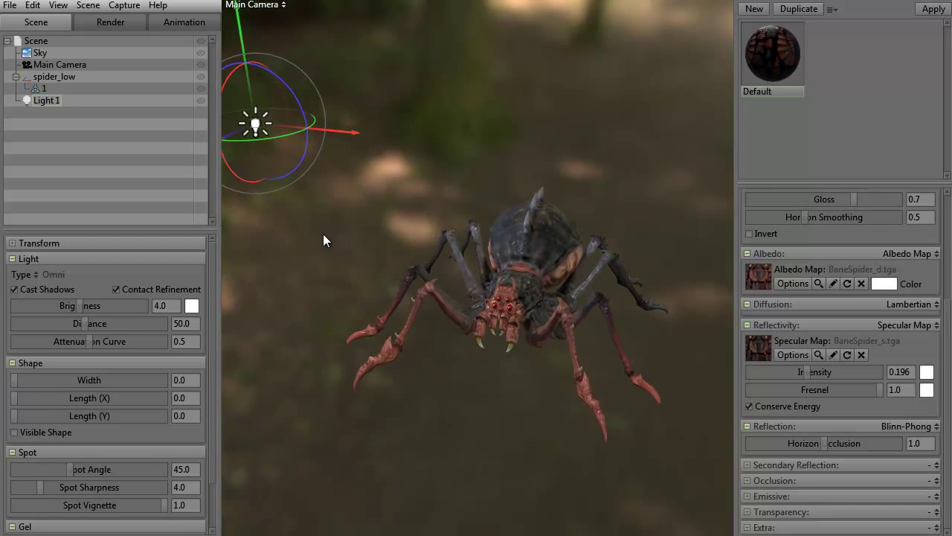
Change the light's type to Spot and rotate it so its cone aims down at the spider.
left_click(38, 274)
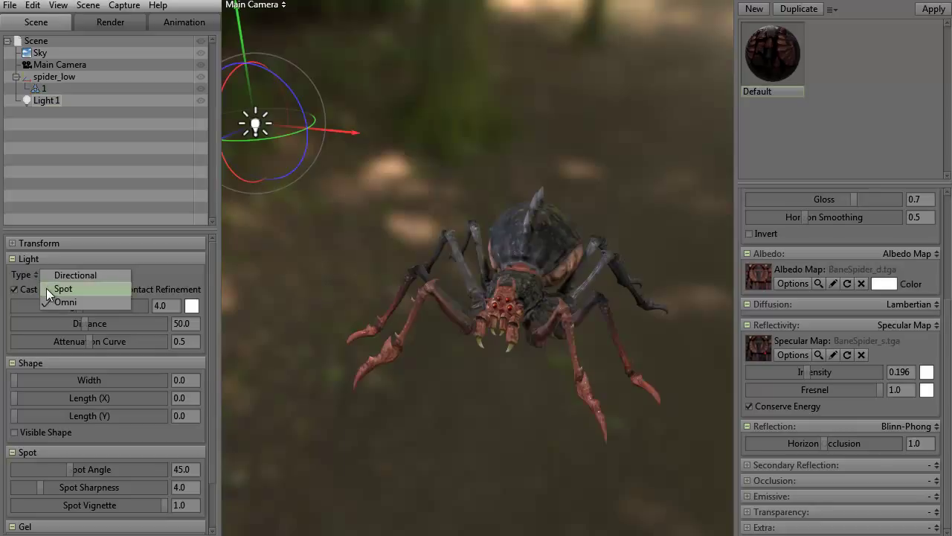
left_click(46, 290)
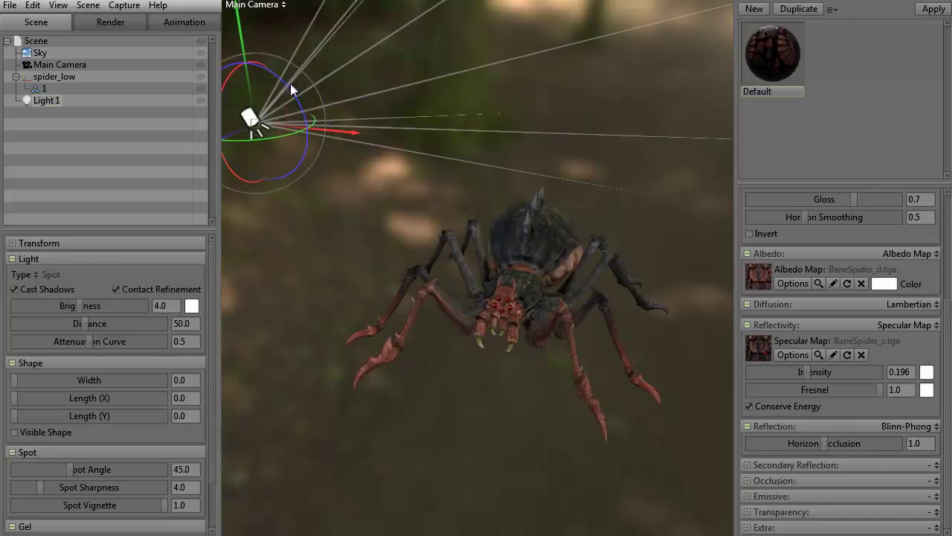
left_click_drag(273, 133, 245, 123)
left_click_drag(254, 90, 255, 134)
left_click_drag(266, 70, 307, 76)
left_click_drag(279, 161, 262, 153)
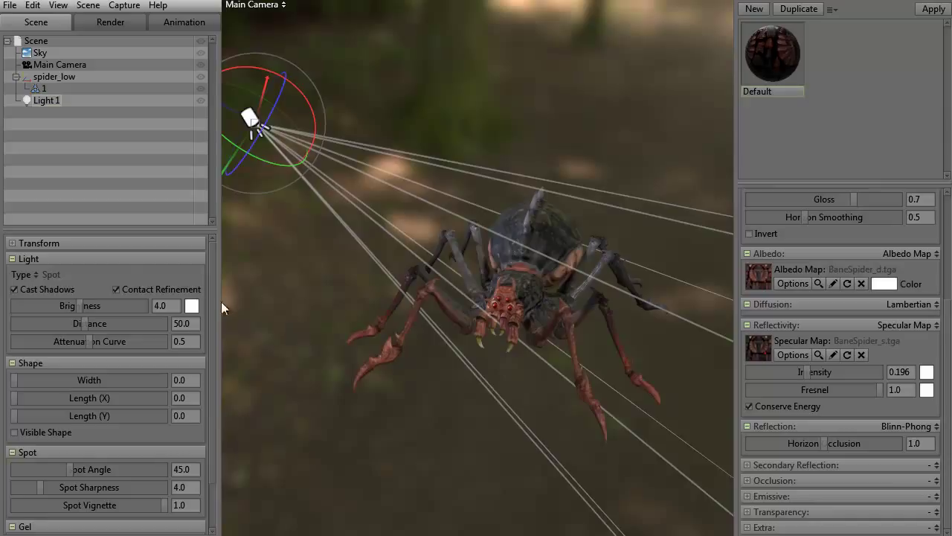
Change the light's type to Directional and inspect the lighting on the spider from several angles.
left_click(37, 275)
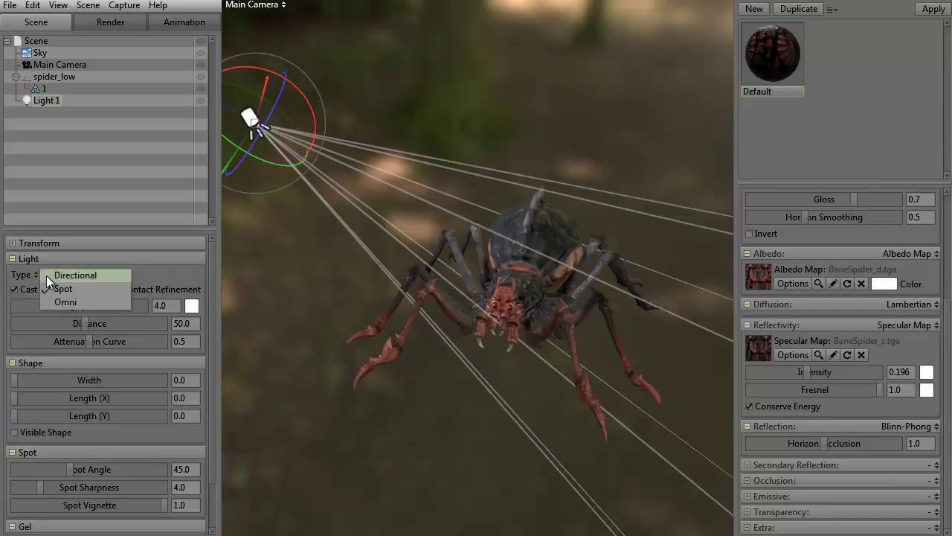
left_click(46, 275)
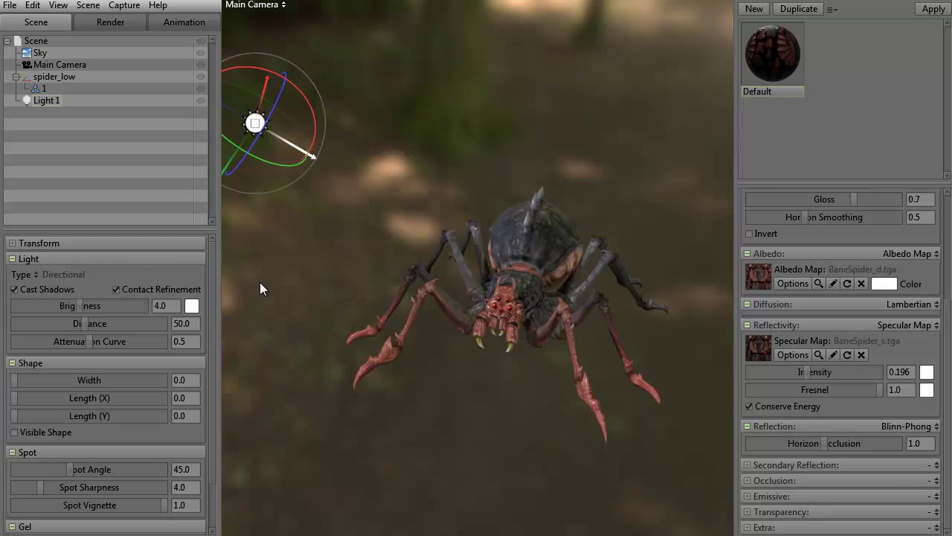
left_click_drag(298, 273, 278, 285)
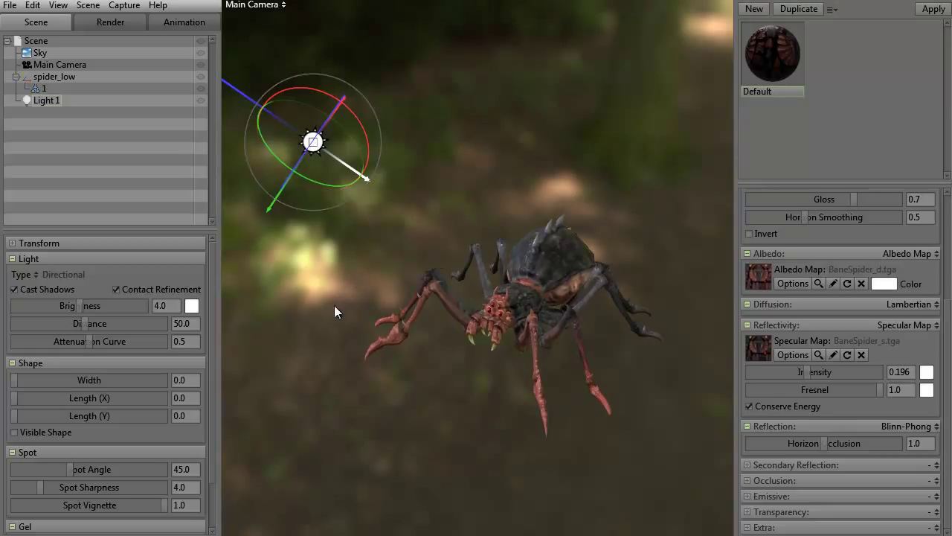
left_click_drag(334, 307, 436, 239)
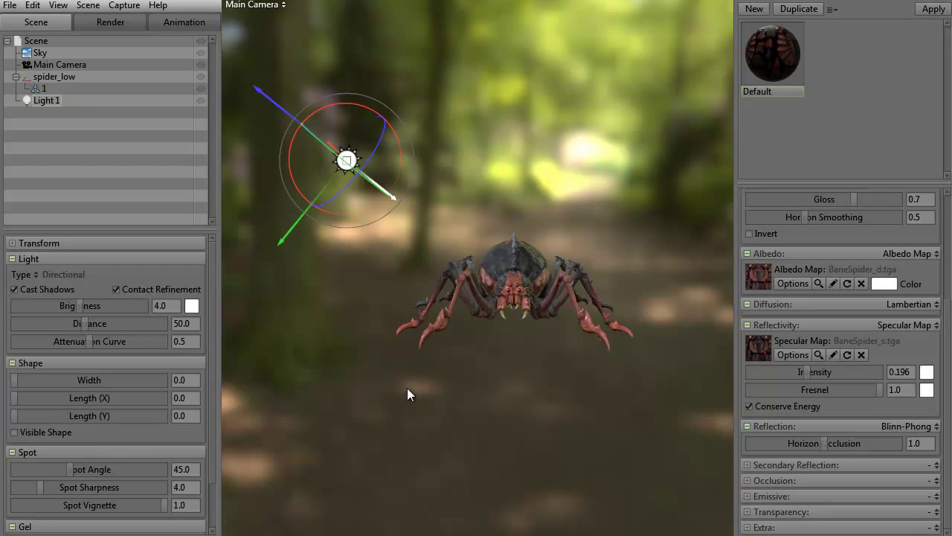
left_click_drag(408, 387, 349, 272)
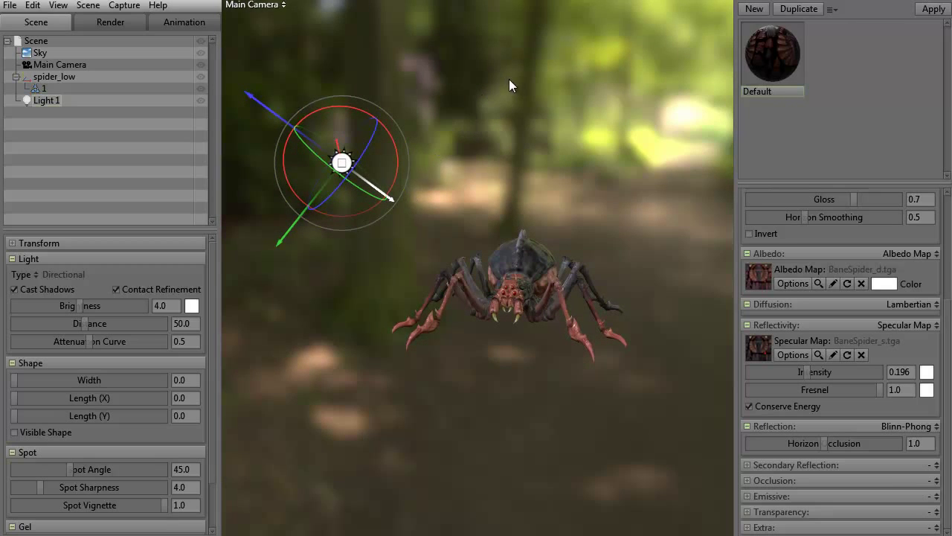
Move the directional light above the spider and rotate it to point down at the model.
left_click_drag(342, 163, 495, 34)
middle_click_drag(452, 88, 407, 186)
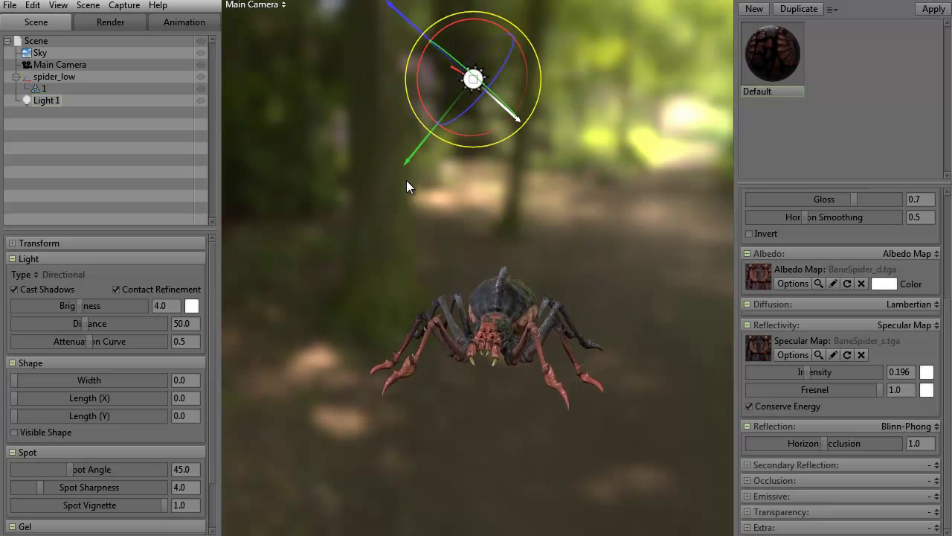
left_click_drag(454, 139, 411, 123)
left_click_drag(484, 293, 363, 342)
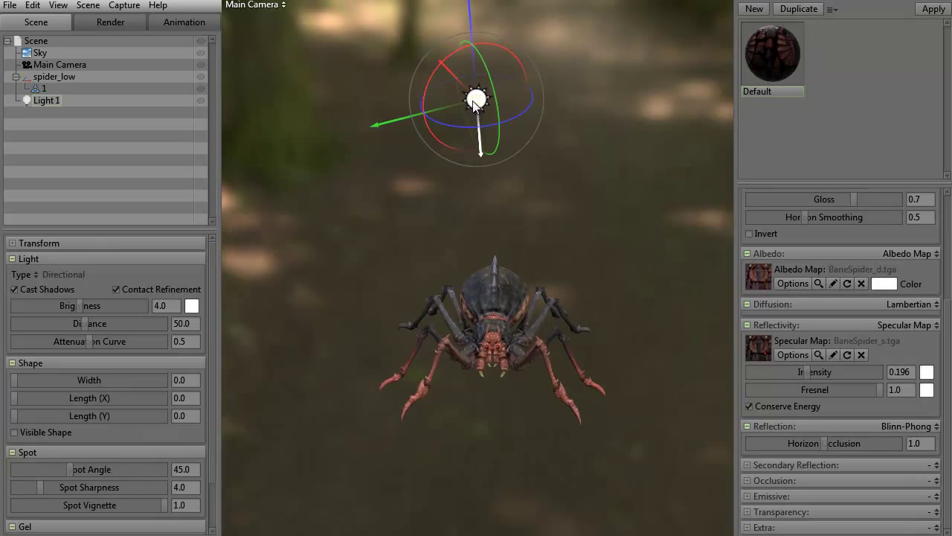
left_click_drag(393, 218, 394, 245)
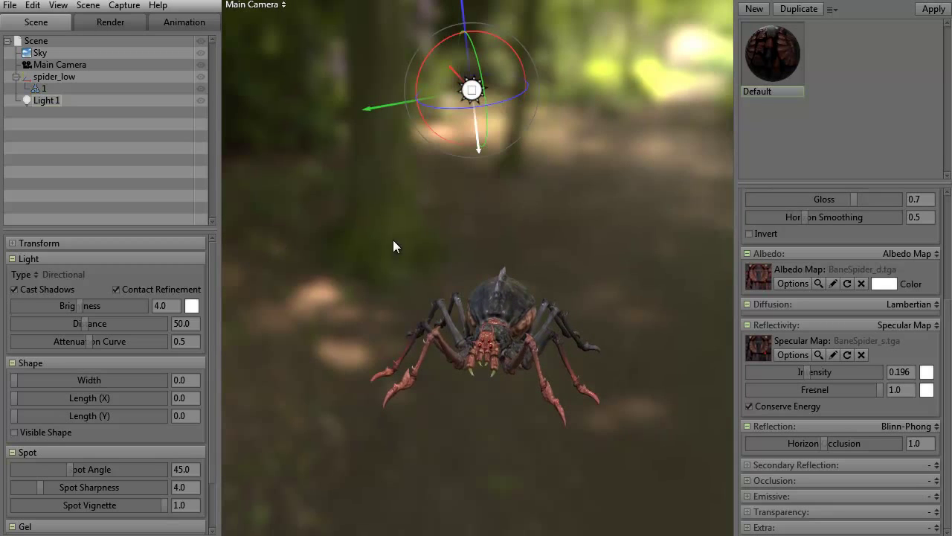
Move the directional light sideways above the spider, away from directly over it, and set its colour to light grey.
left_click_drag(447, 224, 394, 212)
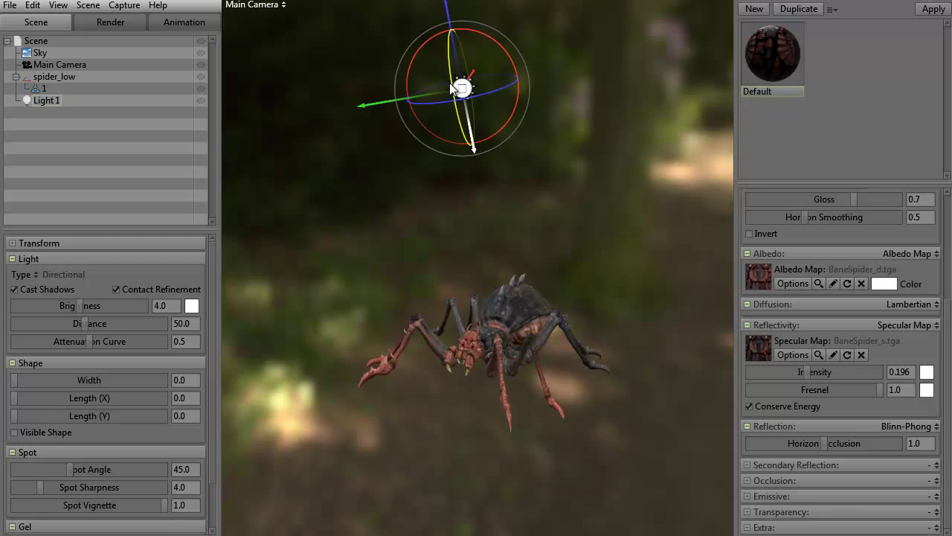
left_click_drag(462, 89, 300, 93)
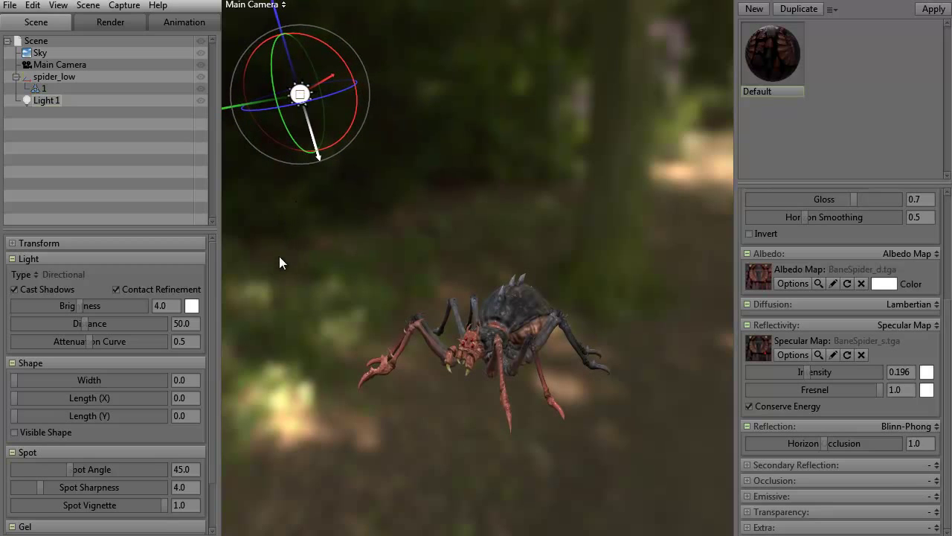
left_click(192, 305)
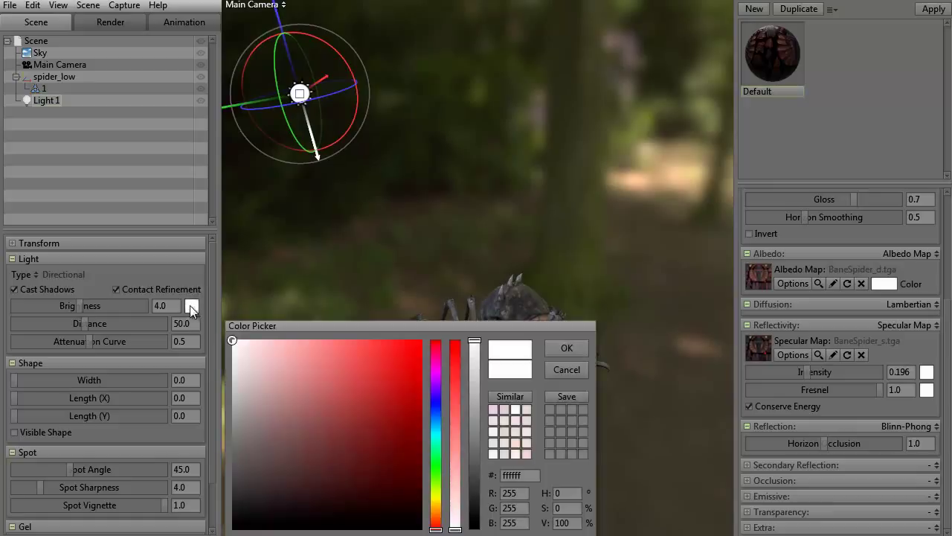
left_click_drag(233, 347, 229, 366)
left_click(554, 349)
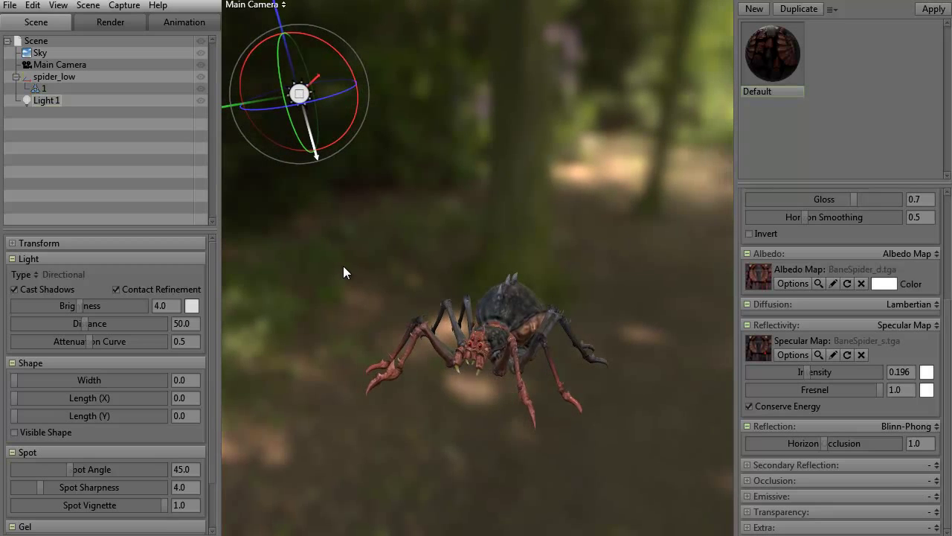
right_click_drag(335, 263, 336, 239)
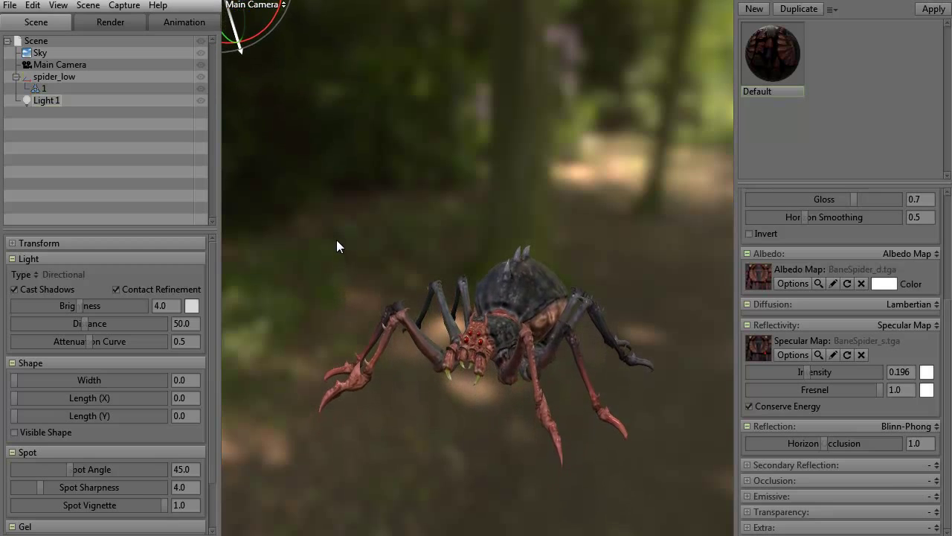
left_click_drag(322, 258, 314, 262)
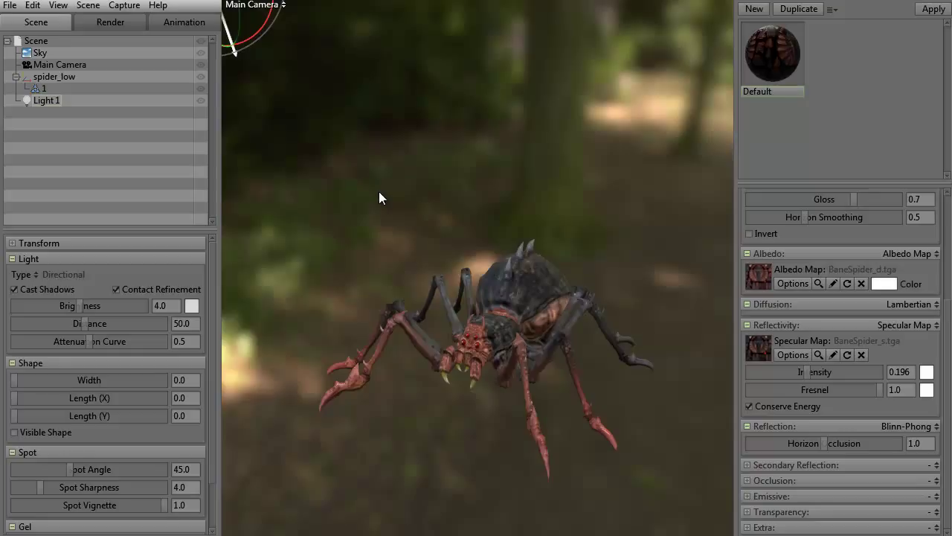
Add a second light to the scene and place it below and in front of the spider.
key("ctrl+l")
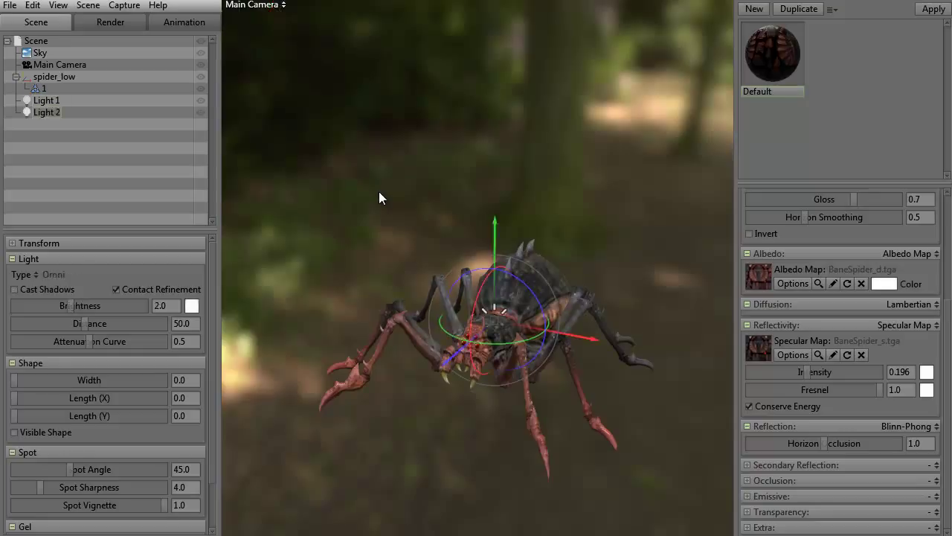
mouse_move(445, 363)
left_mouse_down()
mouse_move(432, 389)
mouse_move(443, 364)
mouse_move(300, 481)
mouse_move(320, 443)
mouse_move(365, 425)
mouse_move(323, 378)
mouse_move(312, 308)
left_mouse_up()
left_click_drag(373, 201, 388, 305)
left_click_drag(299, 414, 353, 270)
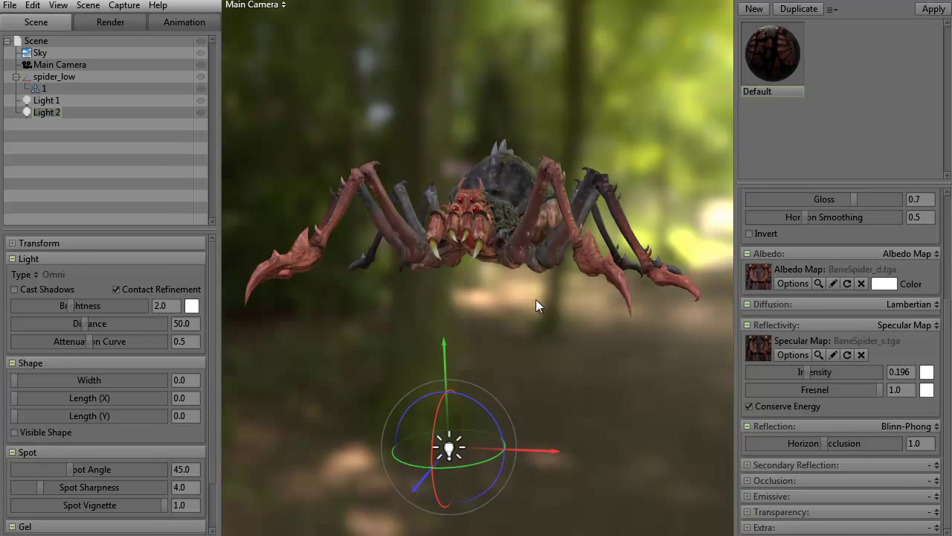
Set the second light's brightness to 6.
double_click(157, 305)
type("20")
double_click(157, 305)
type("6")
key("Return")
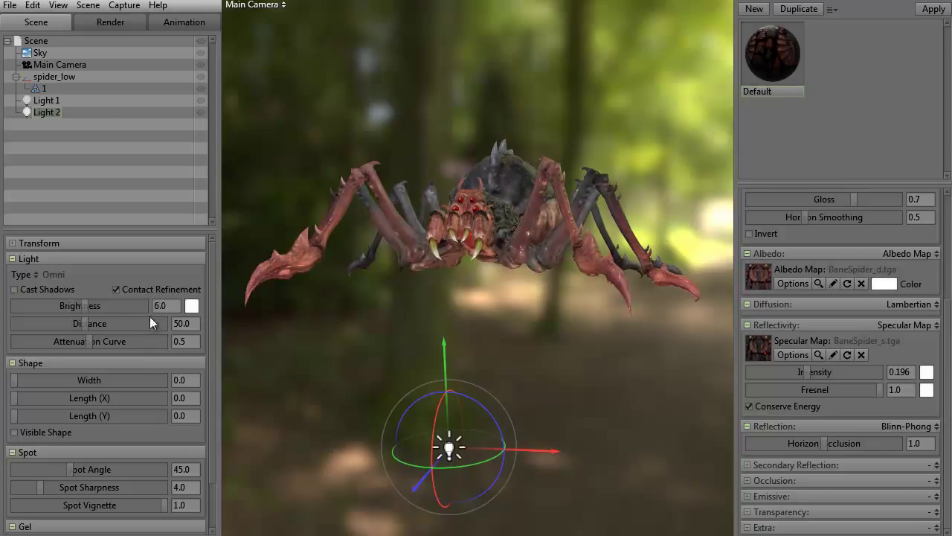
Set the second light's colour to dark green (43a201) and view the tint on the spider.
left_click(192, 306)
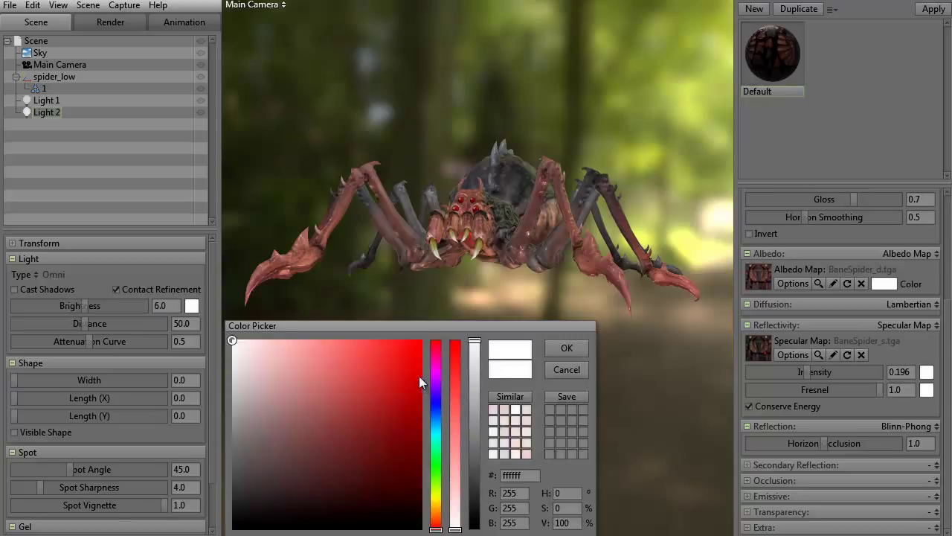
left_click_drag(419, 377, 421, 409)
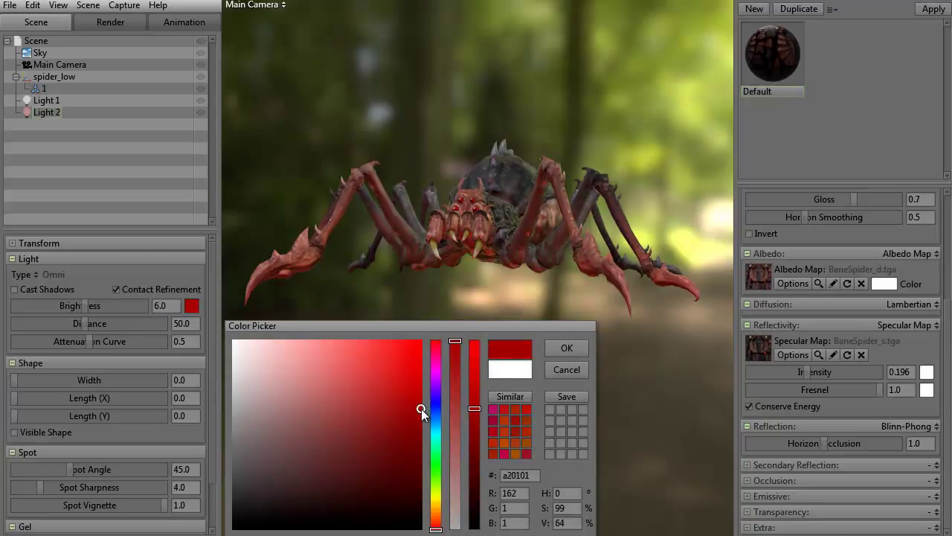
left_click_drag(436, 529, 440, 479)
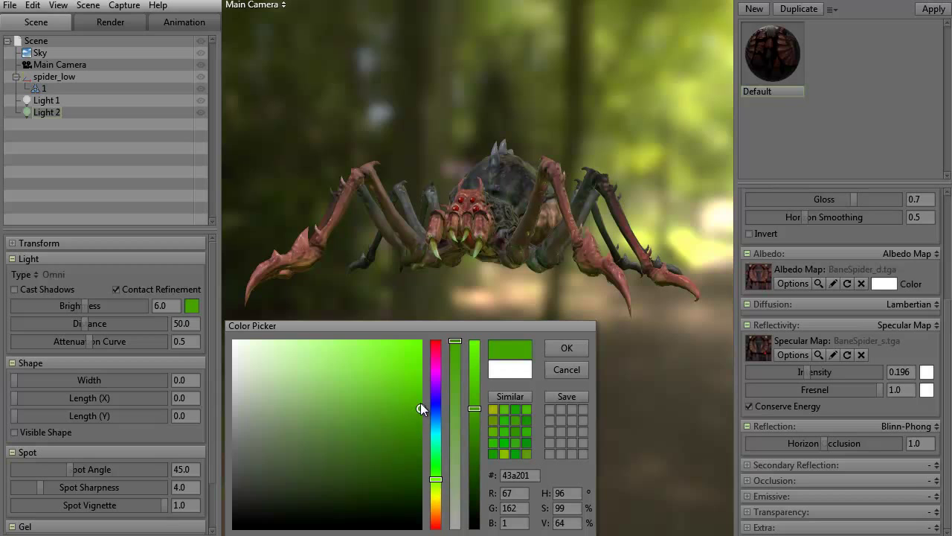
left_click(567, 347)
scroll(354, 378, "up", 2)
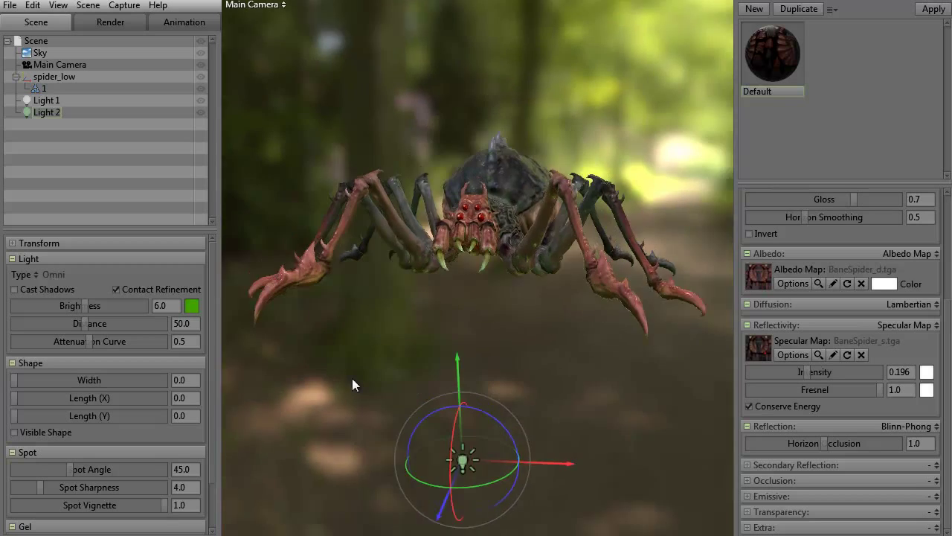
left_click_drag(352, 378, 374, 449)
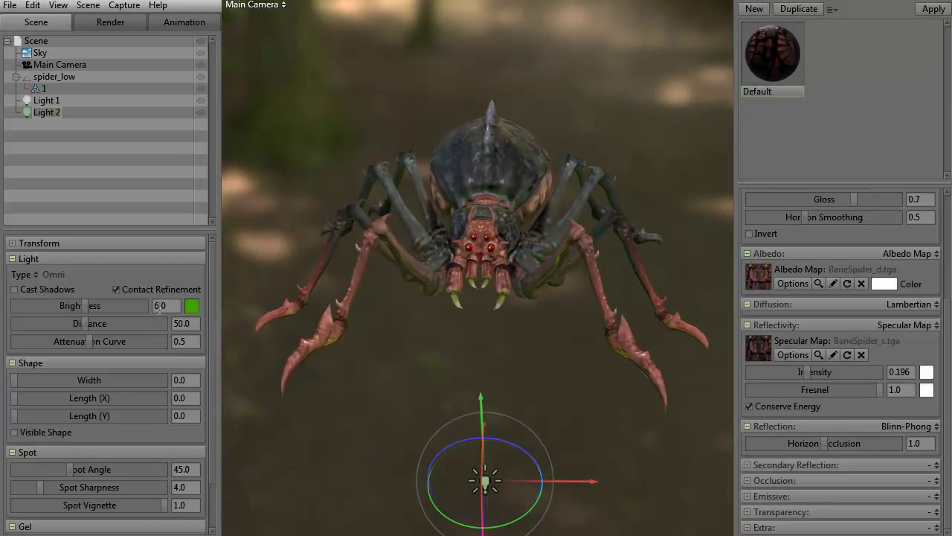
Set the green light's brightness to 5 and its distance to about 75.82.
type("6")
type("5")
key("Return")
mouse_move(83, 323)
left_mouse_down()
mouse_move(160, 325)
mouse_move(82, 324)
mouse_move(92, 326)
left_mouse_up()
left_click_drag(414, 351, 351, 359)
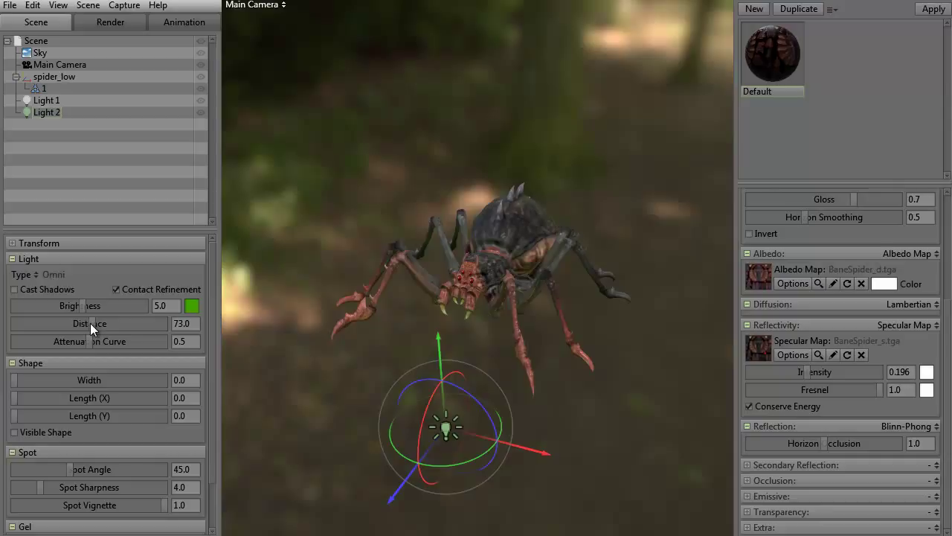
left_click_drag(90, 322, 211, 328)
left_click_drag(165, 328, 93, 327)
left_click_drag(318, 346, 276, 342)
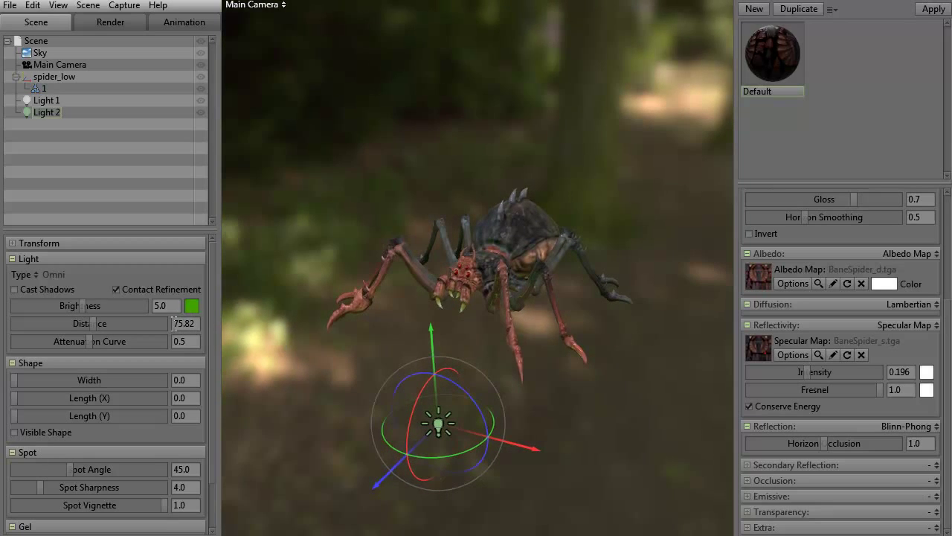
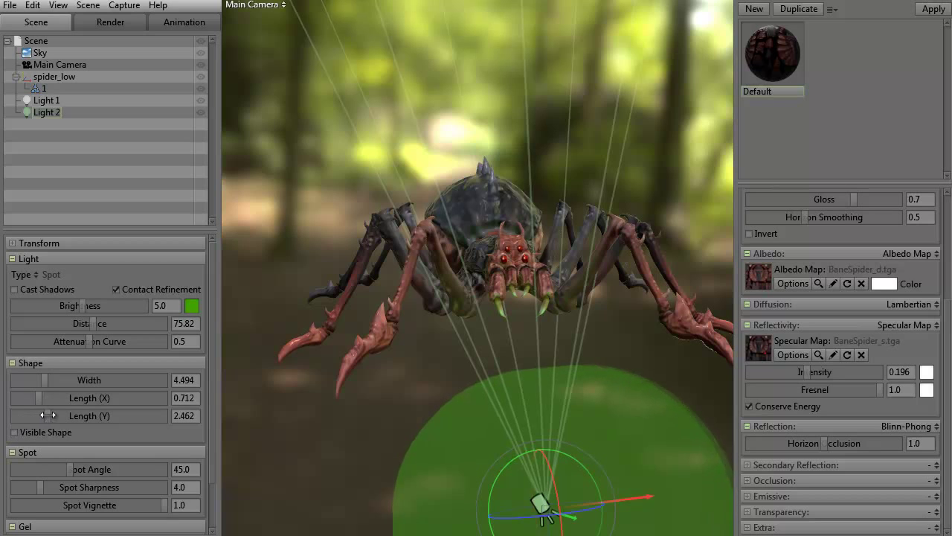
Widen the green spot light's angle to about 64.75 and raise its spot sharpness to about 8.88.
left_click_drag(313, 416, 292, 414)
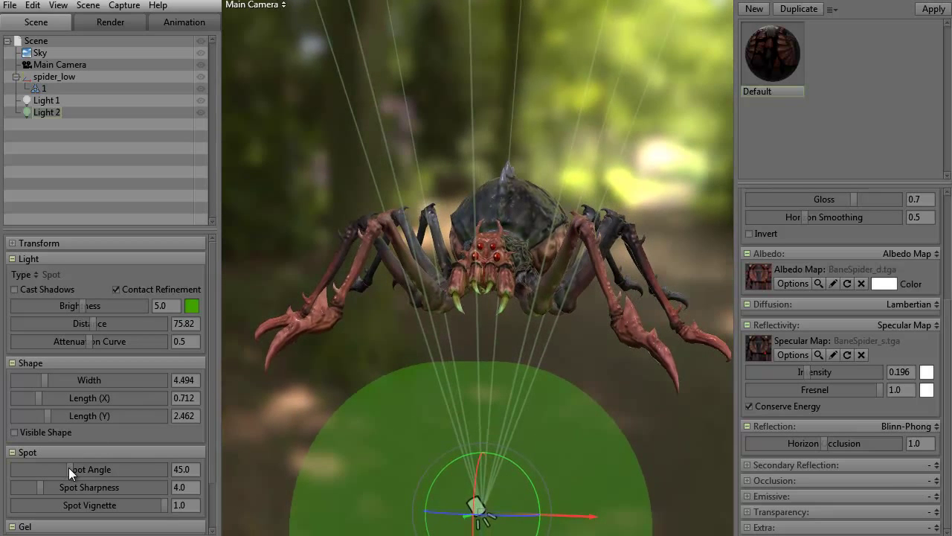
left_click_drag(69, 469, 94, 470)
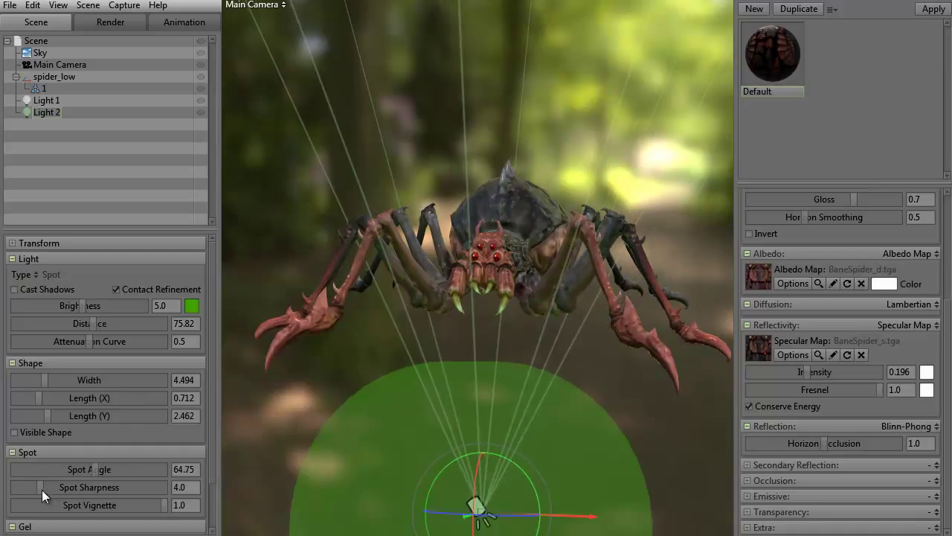
left_click_drag(42, 489, 56, 488)
left_click_drag(211, 427, 211, 473)
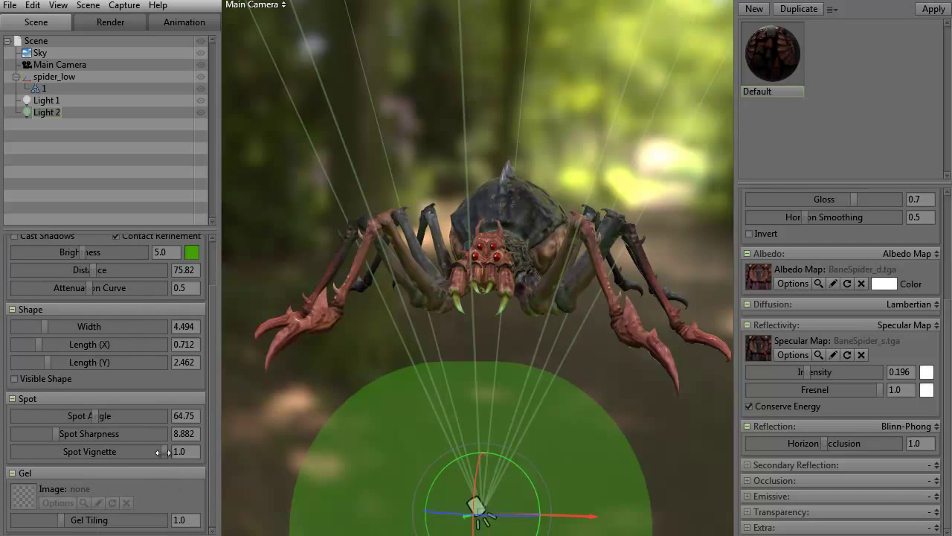
mouse_move(163, 451)
left_mouse_down()
mouse_move(107, 452)
mouse_move(173, 456)
left_mouse_up()
left_click_drag(346, 342, 206, 205)
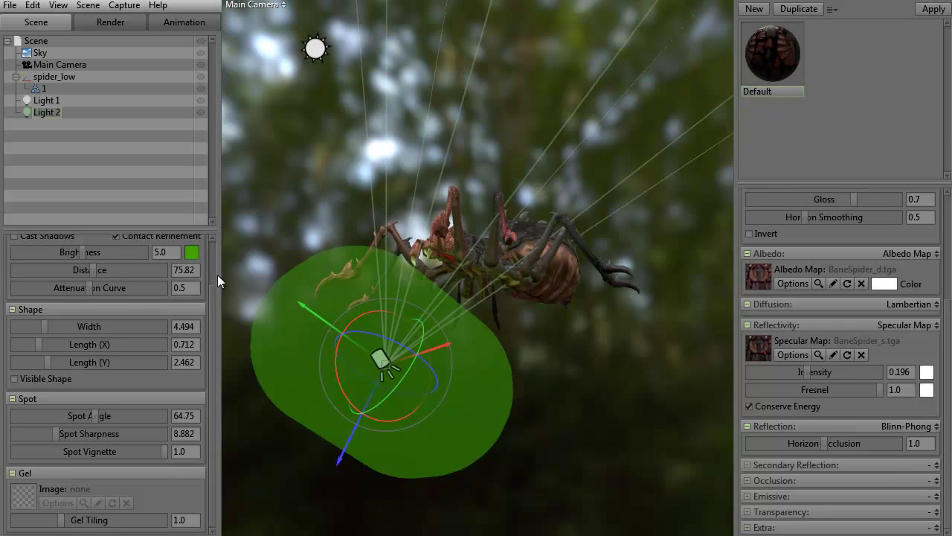
Change the green light's type to Omni and lower its spot angle to about 49.3.
left_click_drag(215, 297, 211, 244)
left_click(36, 272)
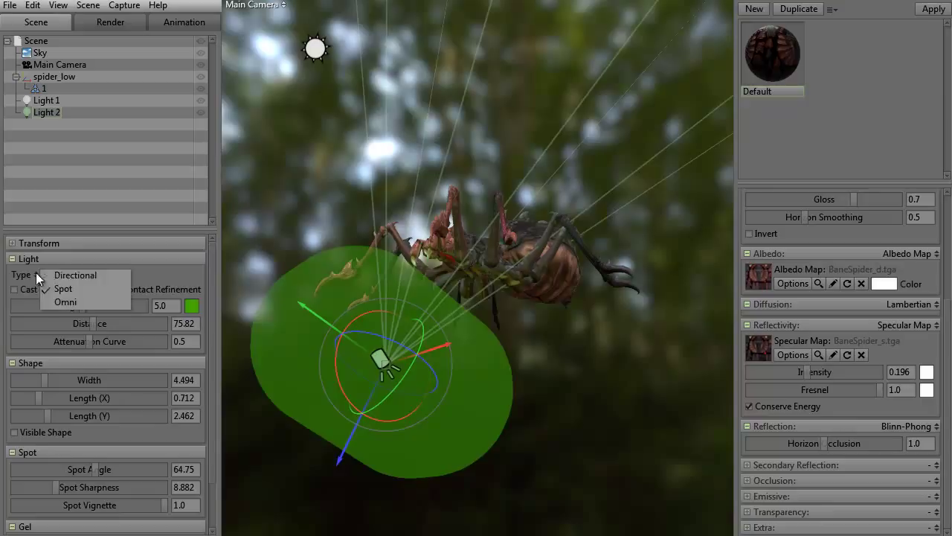
left_click(55, 302)
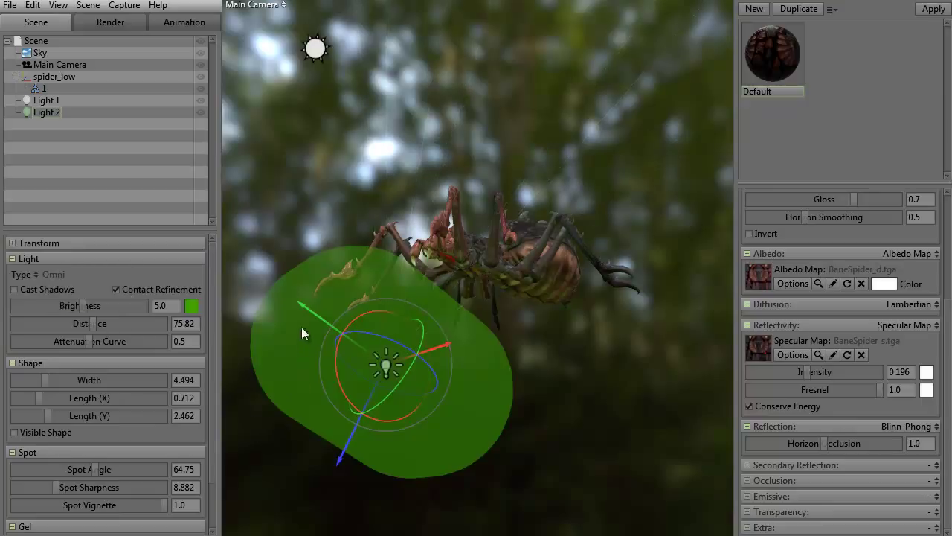
left_click_drag(92, 468, 82, 470)
Move the green light below and behind the spider's abdomen, set its brightness to 7 and deselect it to check the result.
left_click_drag(307, 305, 270, 347)
left_click_drag(459, 431, 653, 418)
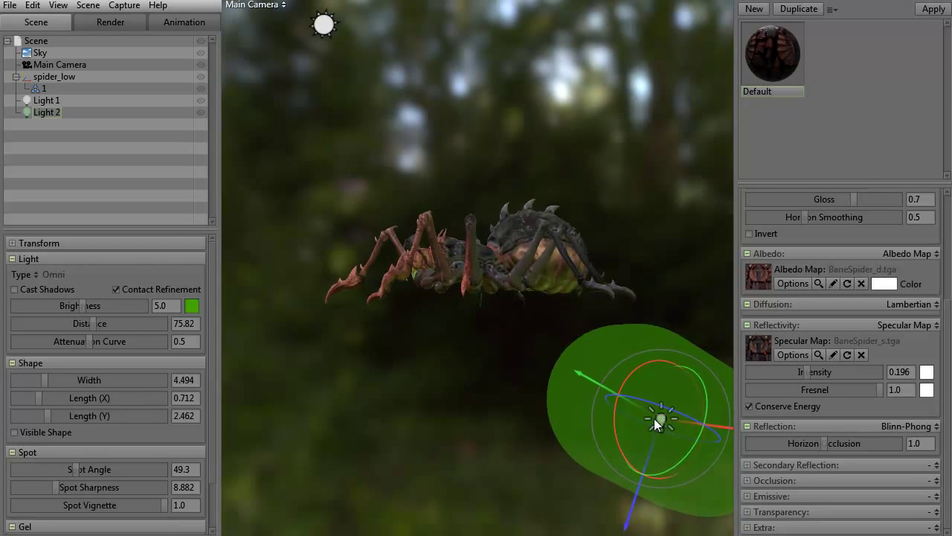
left_click_drag(521, 431, 465, 407)
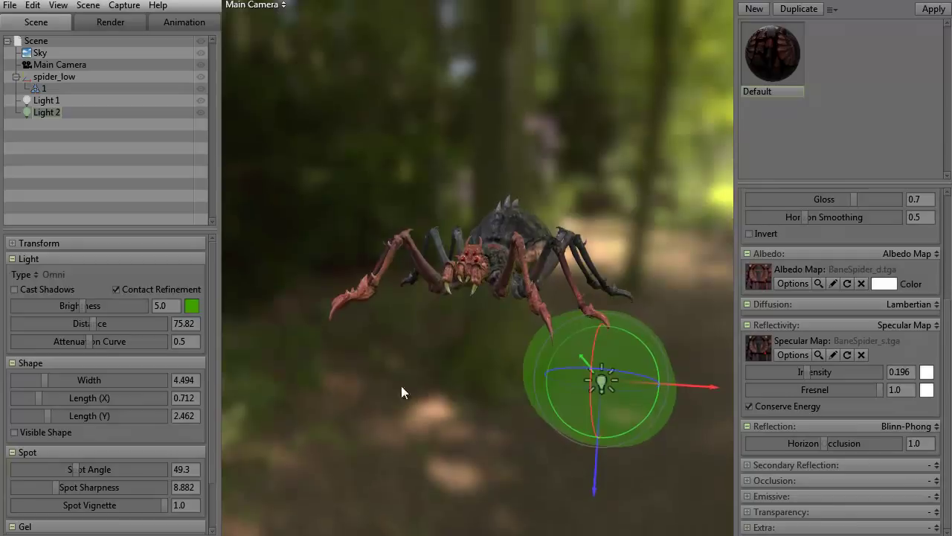
left_click(160, 306)
type("7")
key("Return")
left_click_drag(397, 404, 429, 408)
left_click(398, 415)
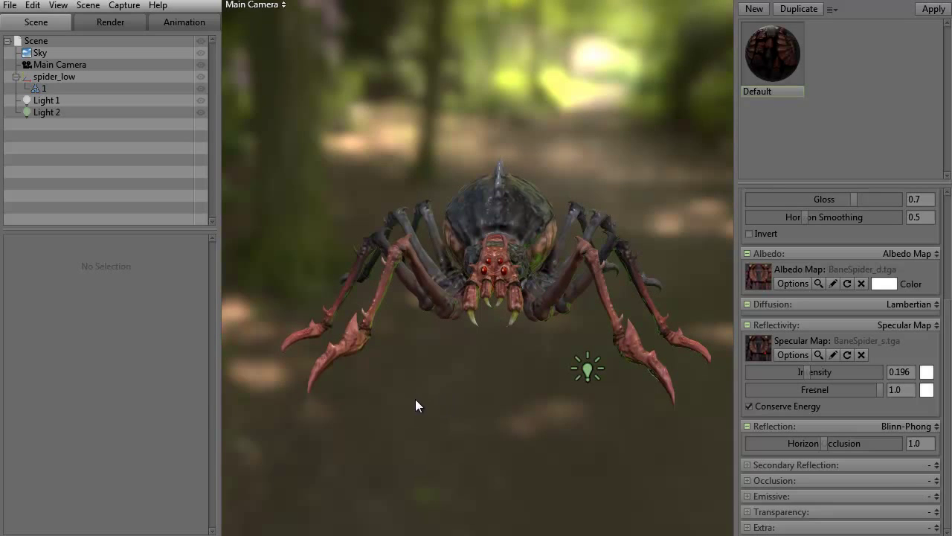
mouse_move(417, 400)
left_mouse_down()
mouse_move(410, 425)
mouse_move(445, 432)
mouse_move(430, 445)
mouse_move(432, 394)
mouse_move(404, 396)
left_mouse_up()
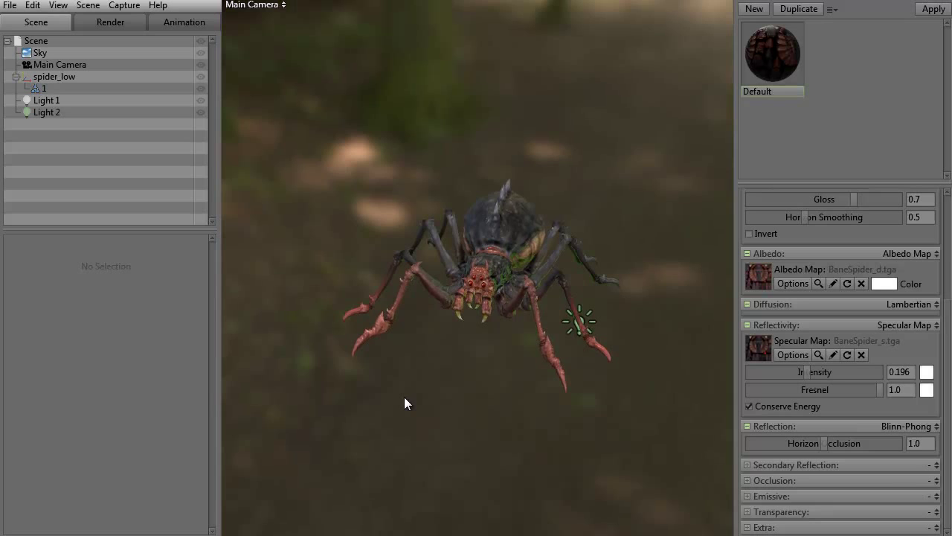
Add a third light and move it up and far out to the spider's side, opposite the directional light.
key("ctrl+l")
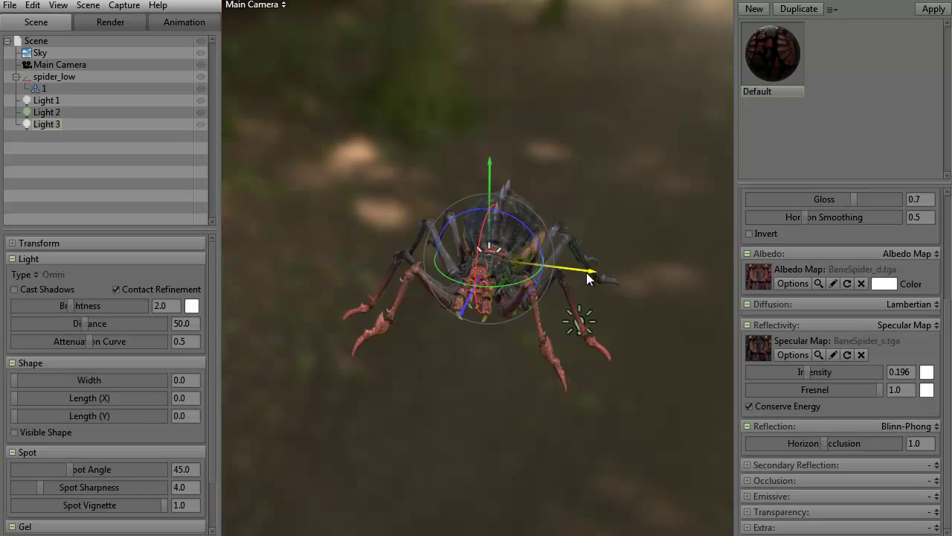
left_click_drag(587, 272, 768, 290)
left_click_drag(477, 380, 278, 326)
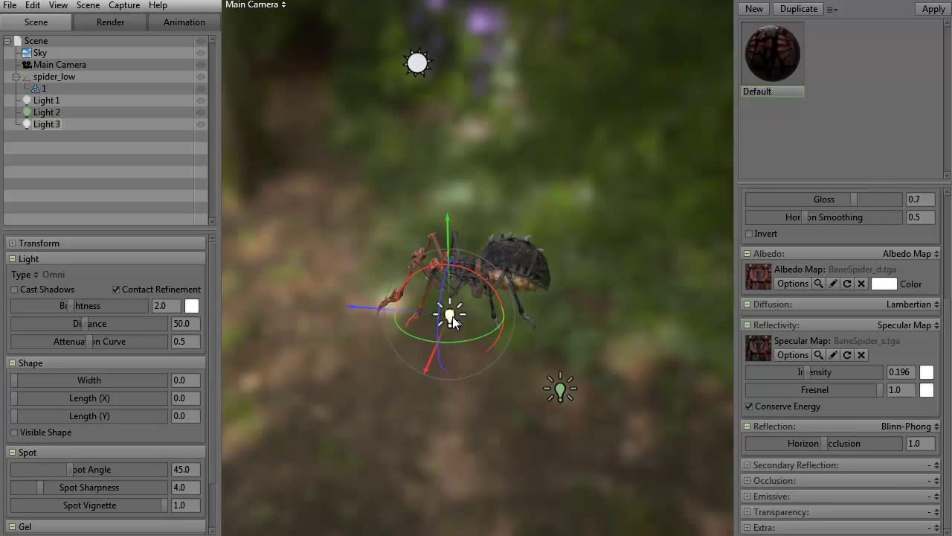
left_click_drag(452, 321, 736, 237)
left_click_drag(588, 349, 486, 402)
left_click_drag(567, 170, 661, 162)
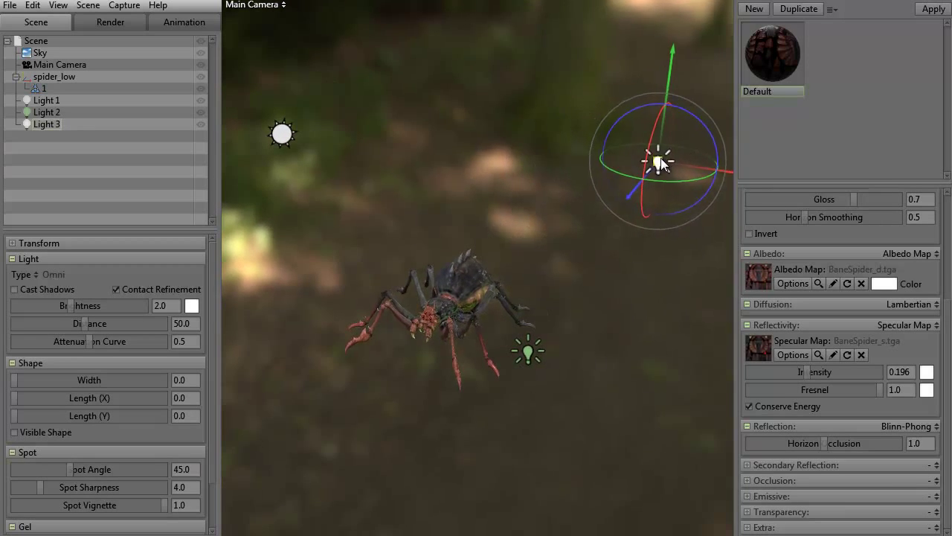
right_click_drag(463, 235, 441, 257)
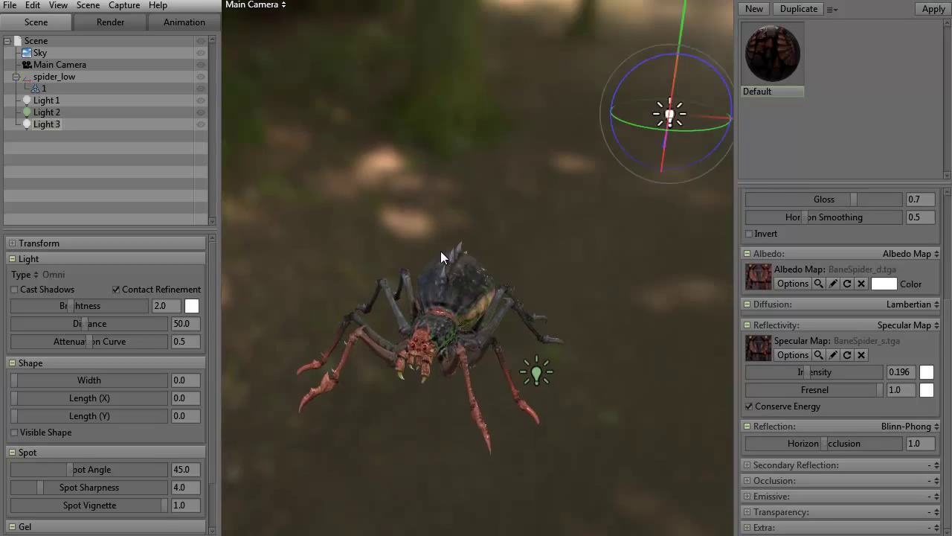
left_click_drag(648, 117, 761, 127)
left_click_drag(595, 203, 417, 284)
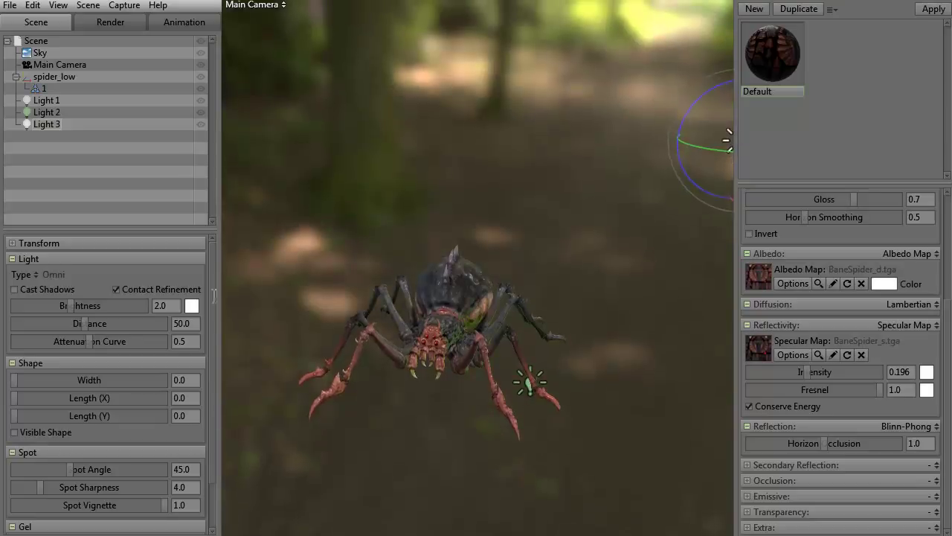
Set the third light's colour to bright red (ea0303).
left_click(190, 305)
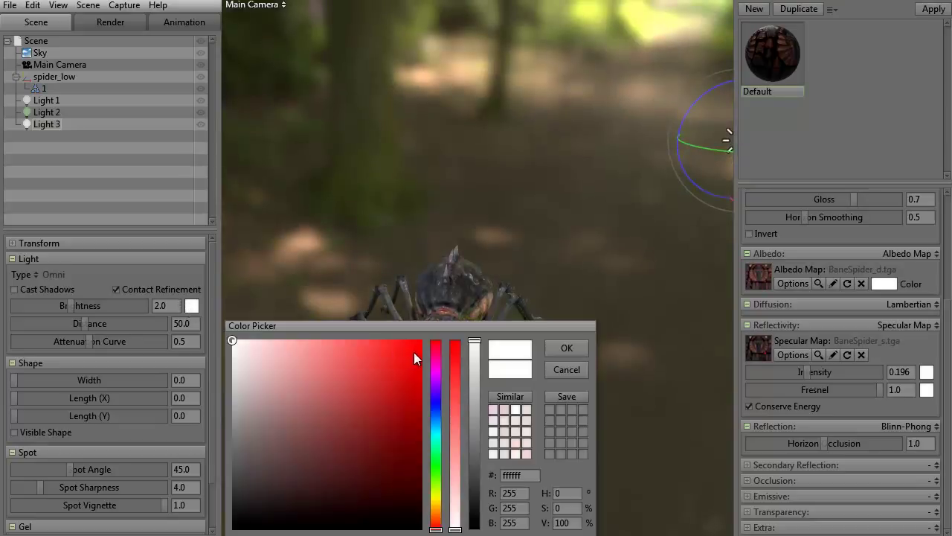
left_click_drag(417, 351, 420, 355)
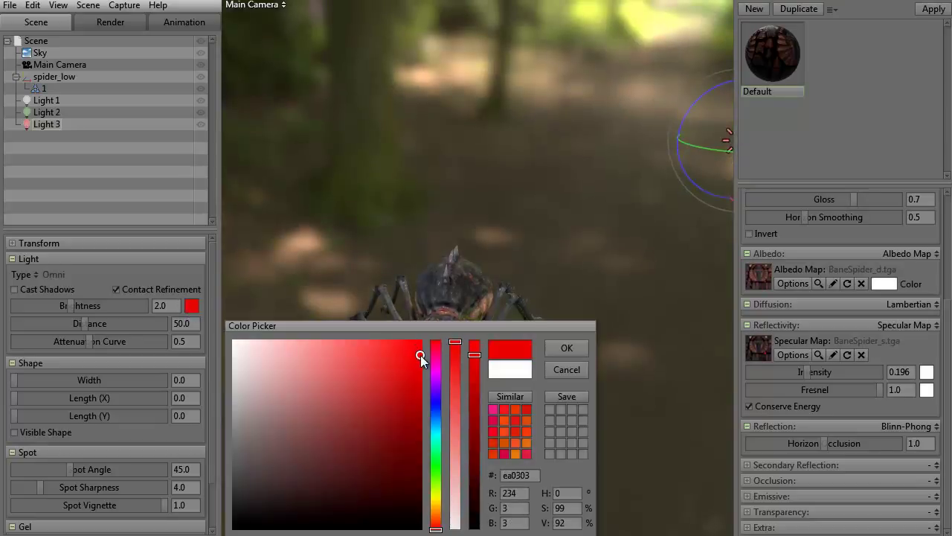
left_click(561, 349)
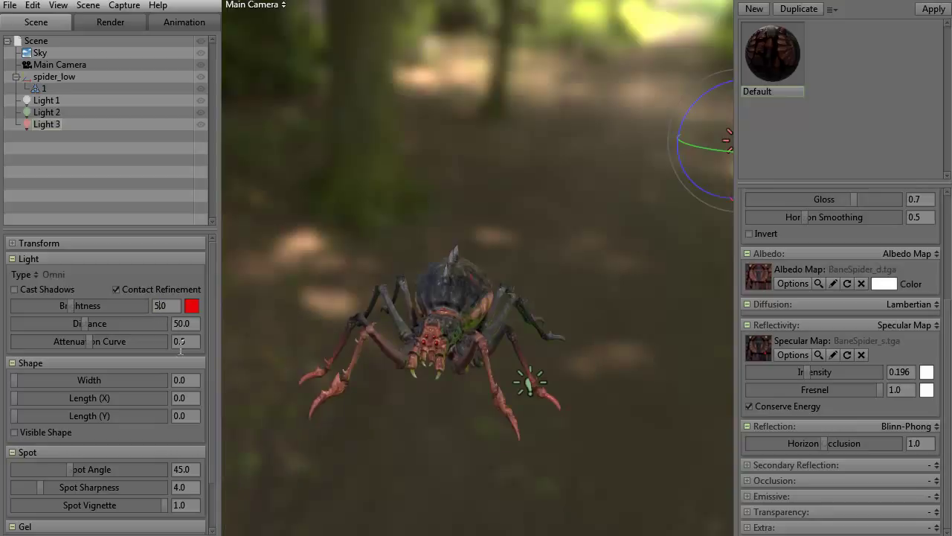
Set the red third light's brightness to 5.
key("Return")
left_click_drag(341, 430, 358, 417, "shift")
right_click_drag(358, 417, 411, 434)
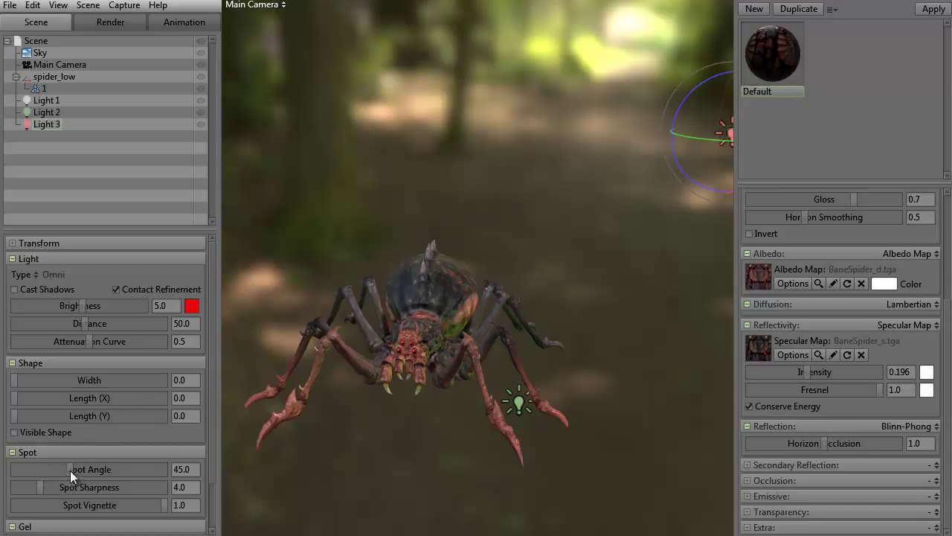
Raise the red light's spot angle to about 77.2 and its shape width to about 18.2, and deselect it.
left_click_drag(70, 471, 111, 470)
mouse_move(21, 380)
left_mouse_down()
mouse_move(67, 380)
mouse_move(12, 381)
left_mouse_up()
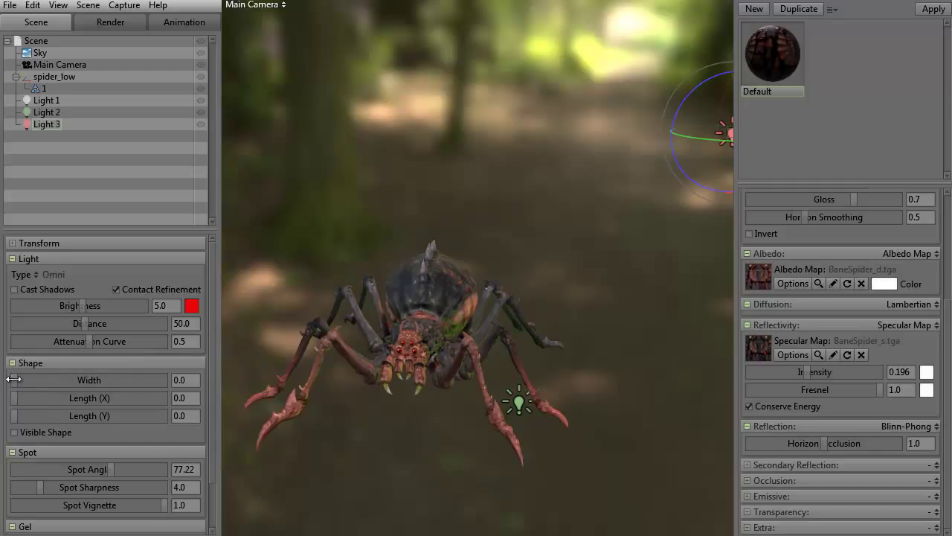
left_click_drag(14, 379, 65, 379)
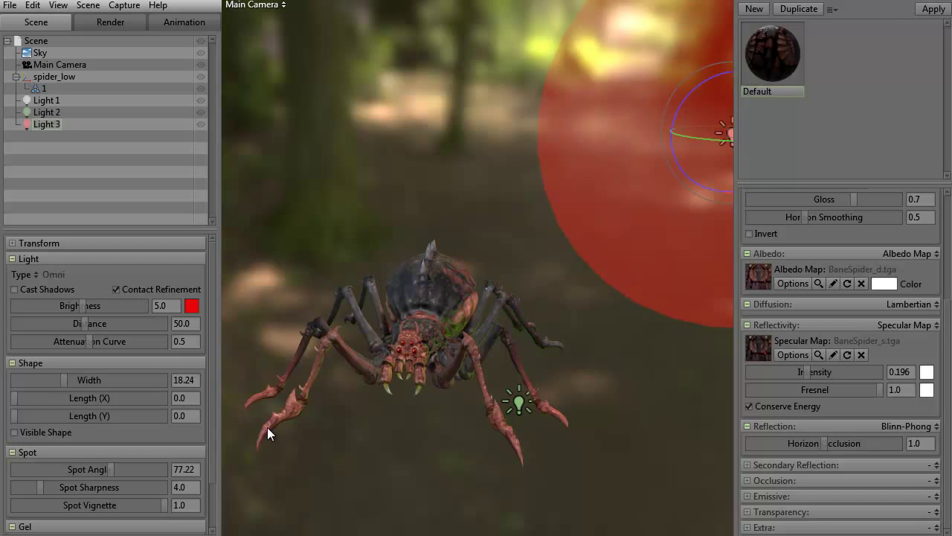
left_click_drag(348, 445, 451, 407)
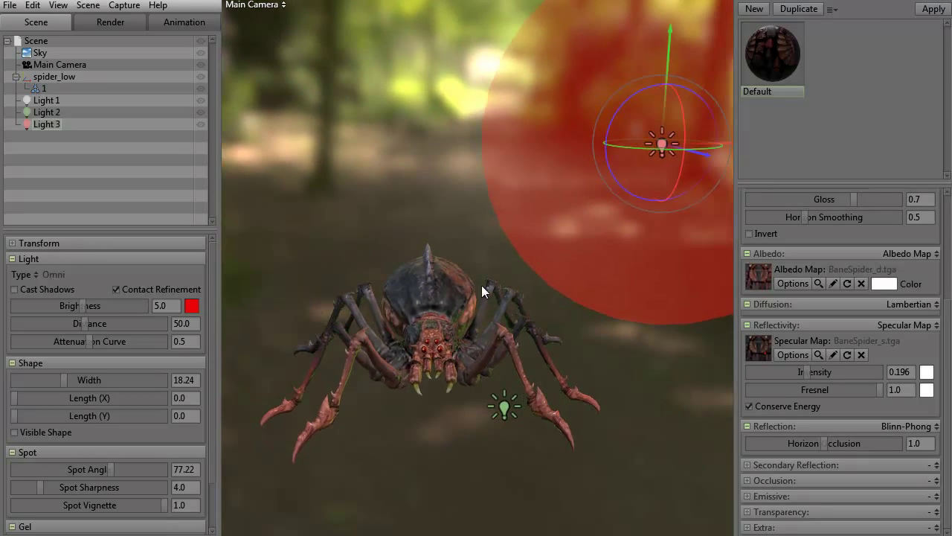
left_click_drag(417, 446, 313, 344)
left_click(314, 342)
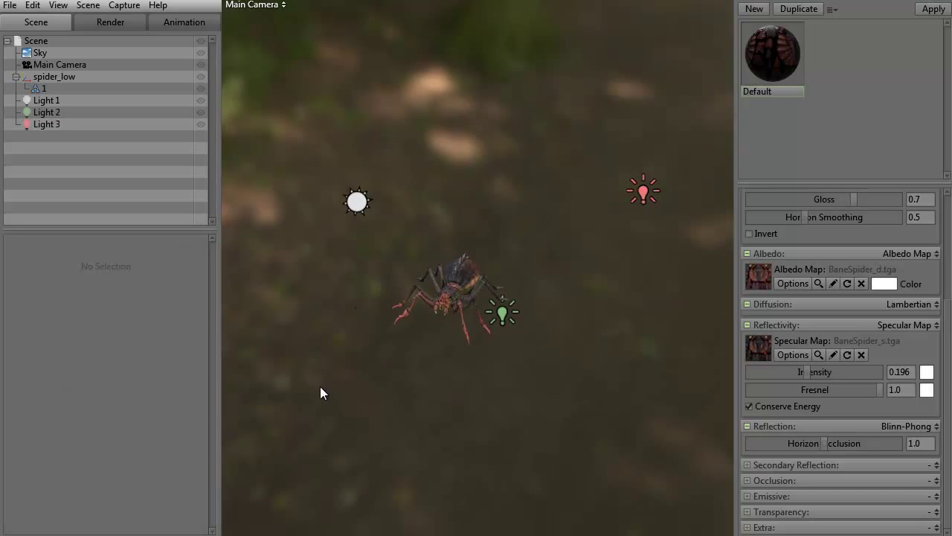
Add a fourth light and move it out in front of the spider, towards the red light's side.
key("ctrl+l")
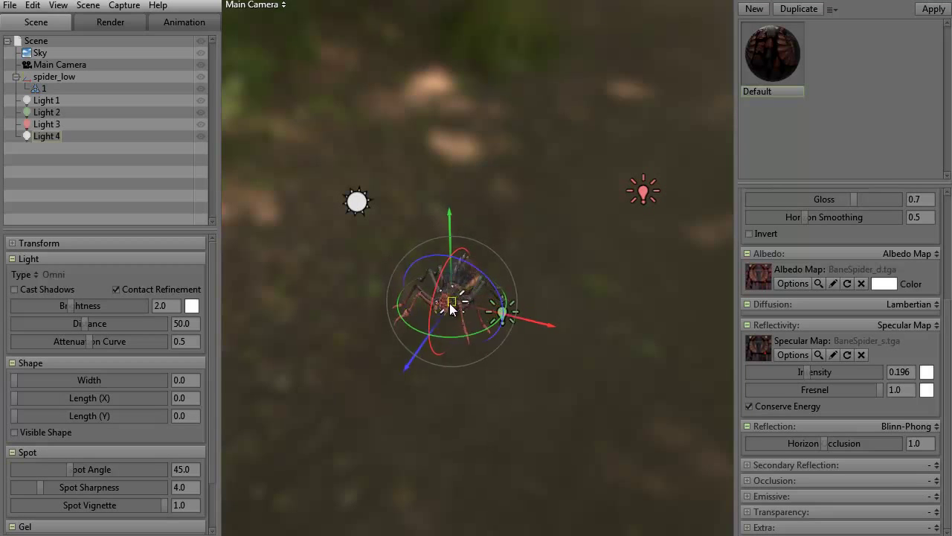
left_click_drag(450, 303, 485, 397)
left_click_drag(304, 454, 370, 406)
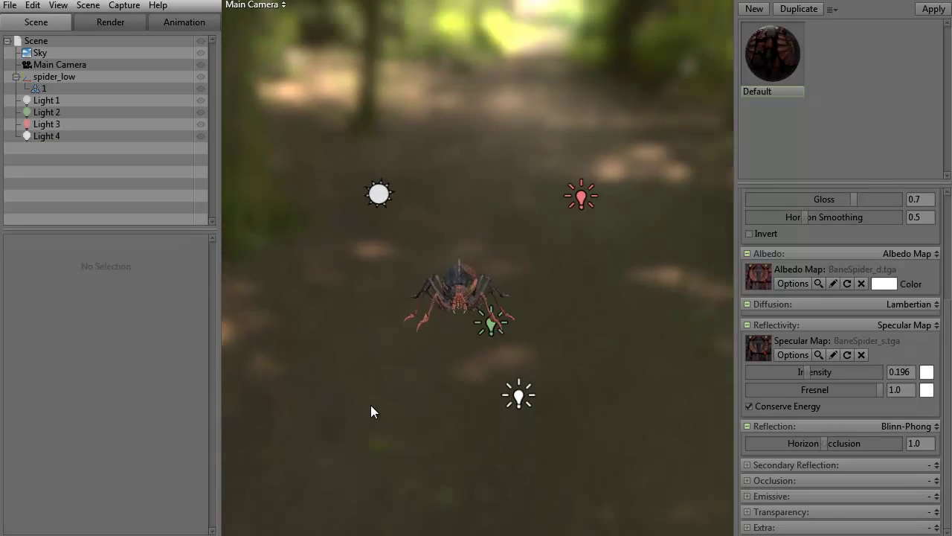
left_click(531, 390)
left_click_drag(526, 405, 616, 270)
left_click_drag(447, 372, 348, 414)
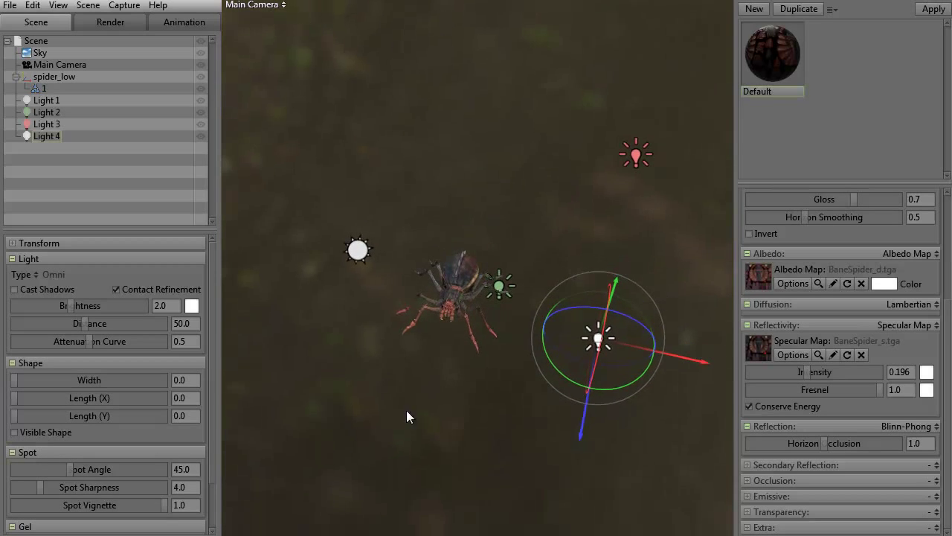
Raise the fourth light above the ground, keeping it in front of and beside the spider on the red light's side.
left_click_drag(598, 345, 347, 355)
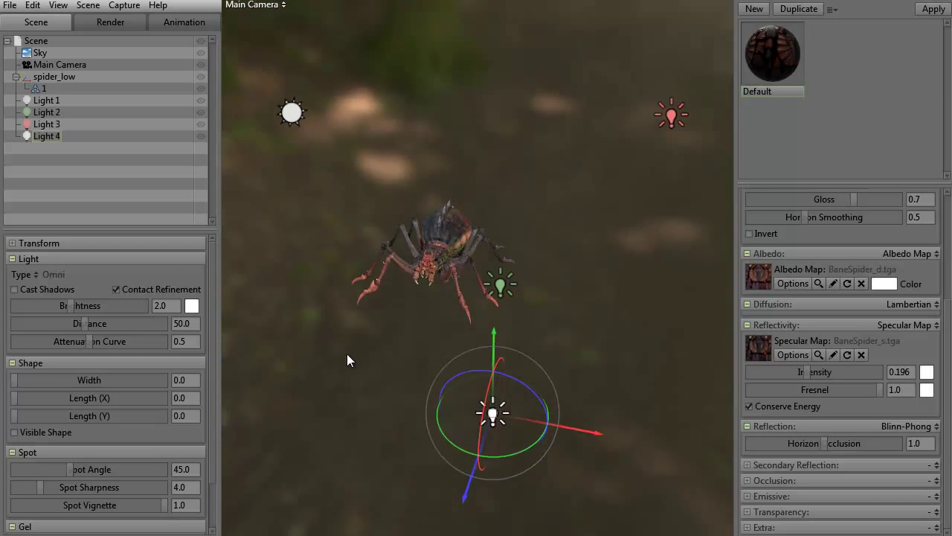
left_click_drag(491, 392, 500, 273)
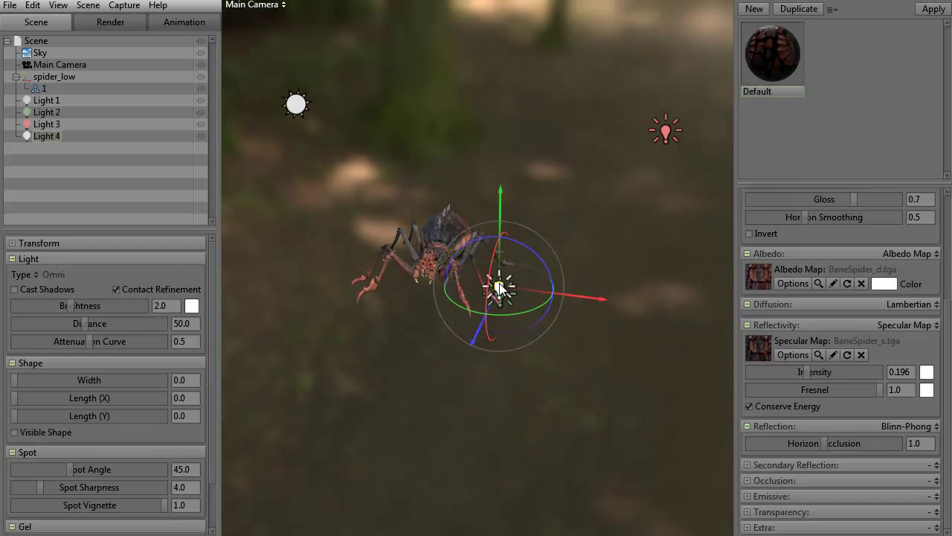
left_click_drag(362, 347, 394, 308)
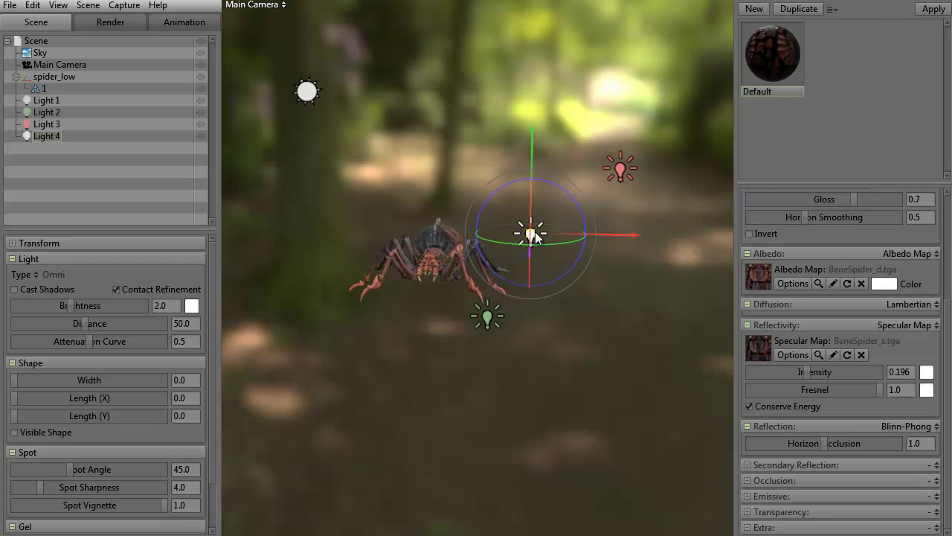
left_click_drag(536, 236, 543, 178)
left_click_drag(427, 303, 357, 436)
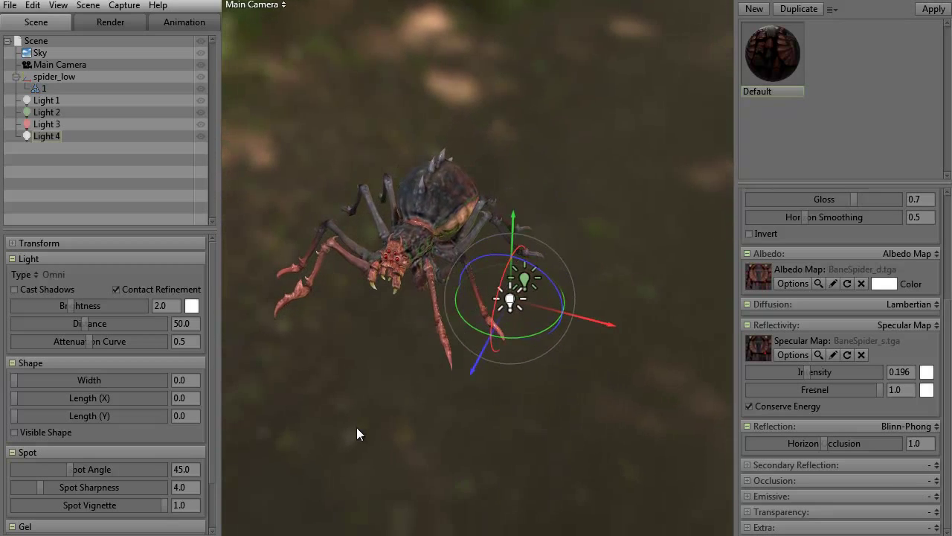
Set the fourth light's brightness to 6, leaving its colour picker without a change.
left_click(192, 306)
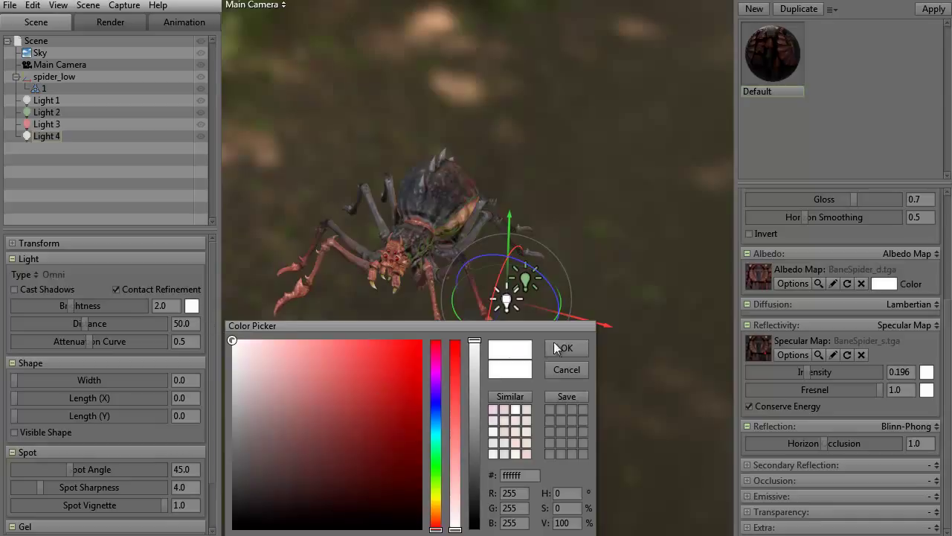
left_click(559, 370)
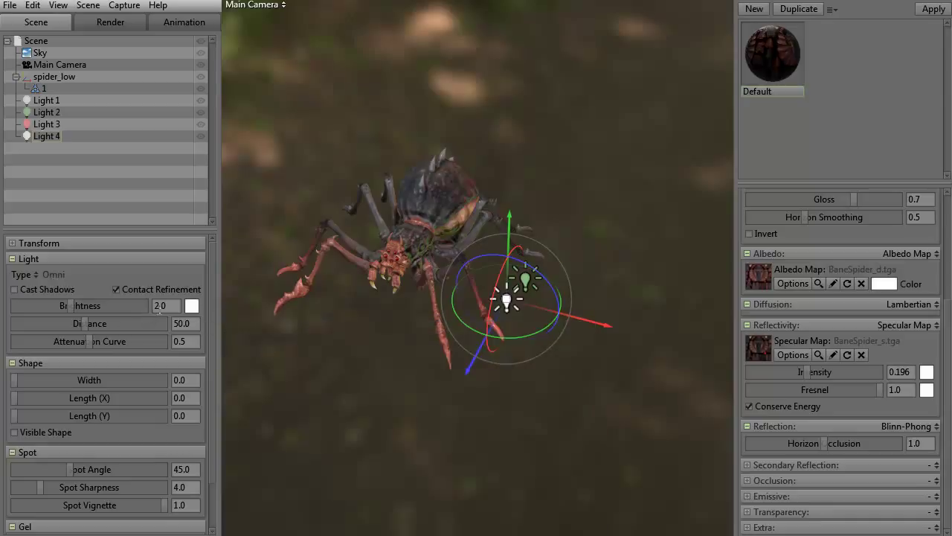
left_click(151, 310)
type("6.0")
key("Return")
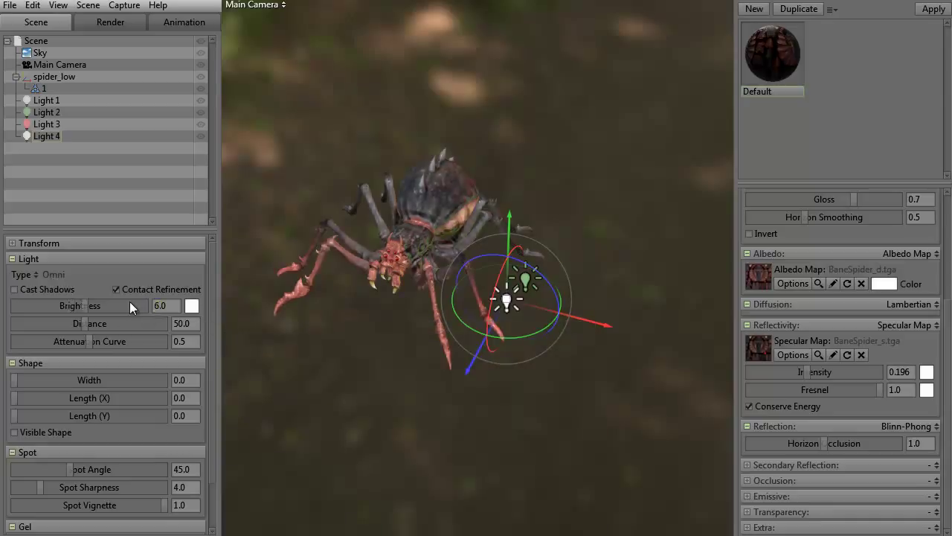
Change the fourth light's colour from white to a light blue.
left_click(191, 306)
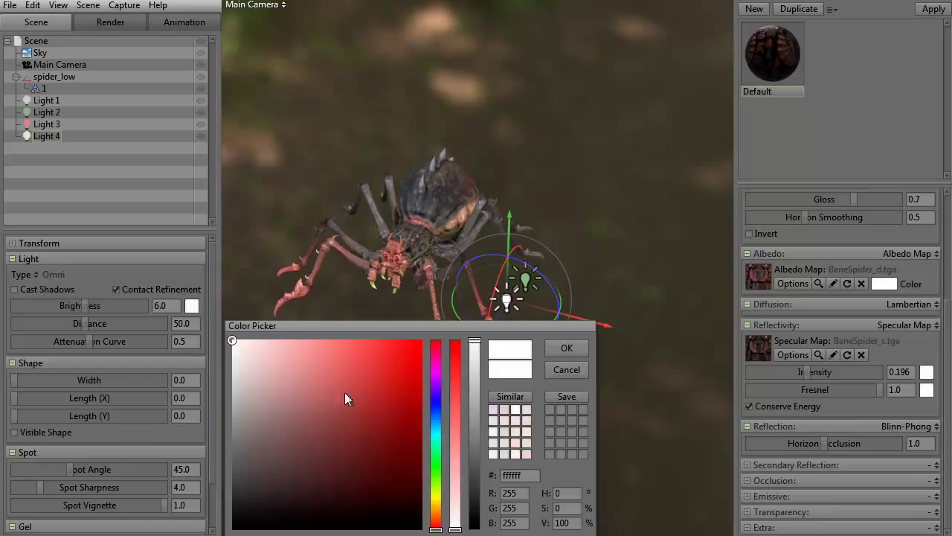
left_click(436, 395)
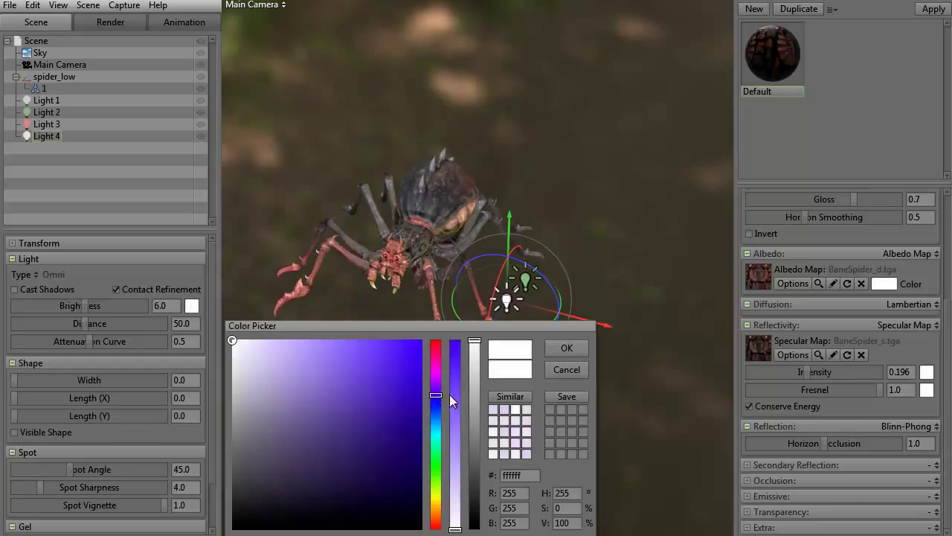
left_click(456, 357)
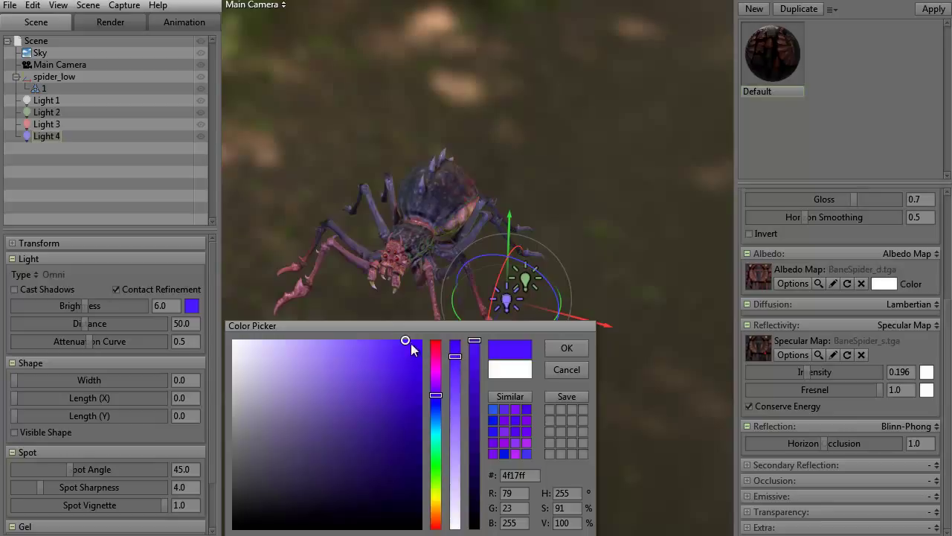
left_click_drag(411, 343, 377, 348)
left_click_drag(437, 396, 439, 417)
left_click(556, 351)
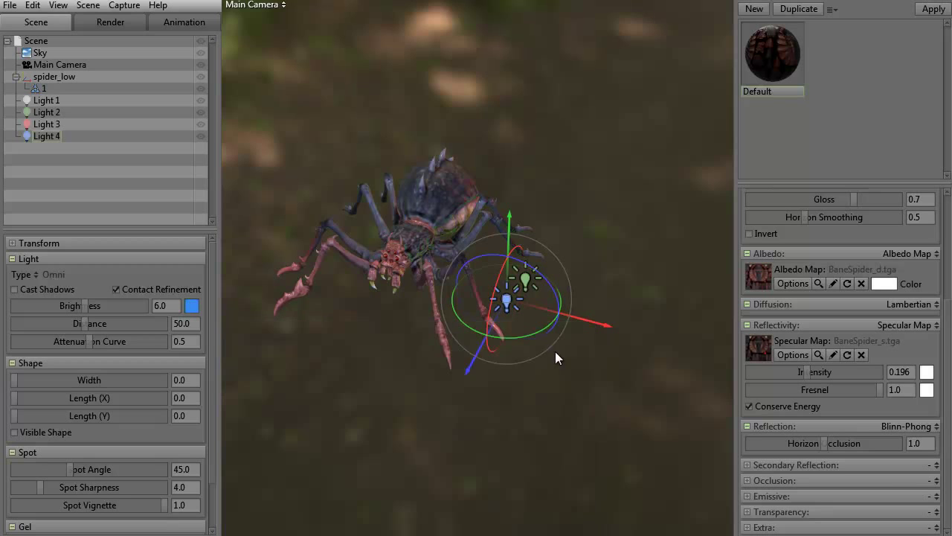
Deselect the blue light and examine the lit spider from several angles with the interface hidden, and restore the interface.
left_click(365, 374)
left_click_drag(346, 370, 212, 389)
key("Tab")
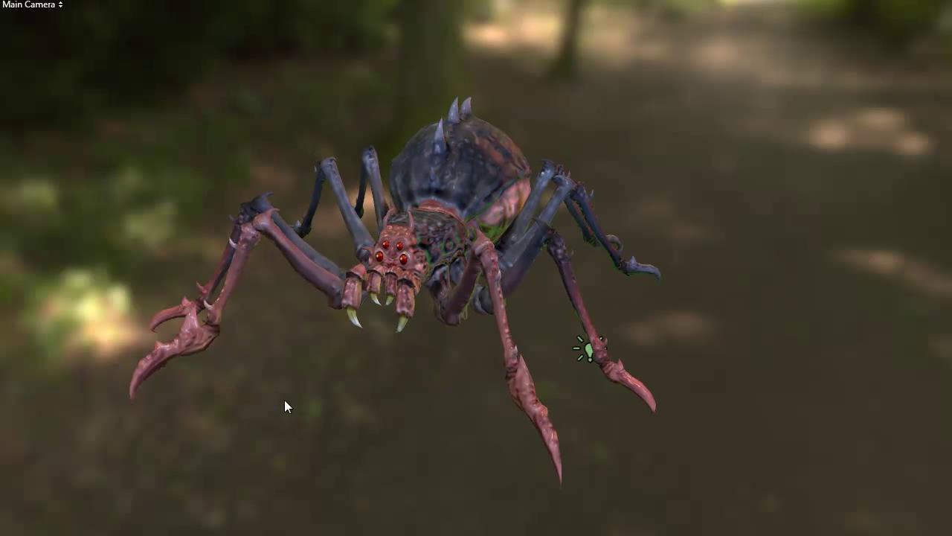
left_click_drag(313, 406, 384, 391)
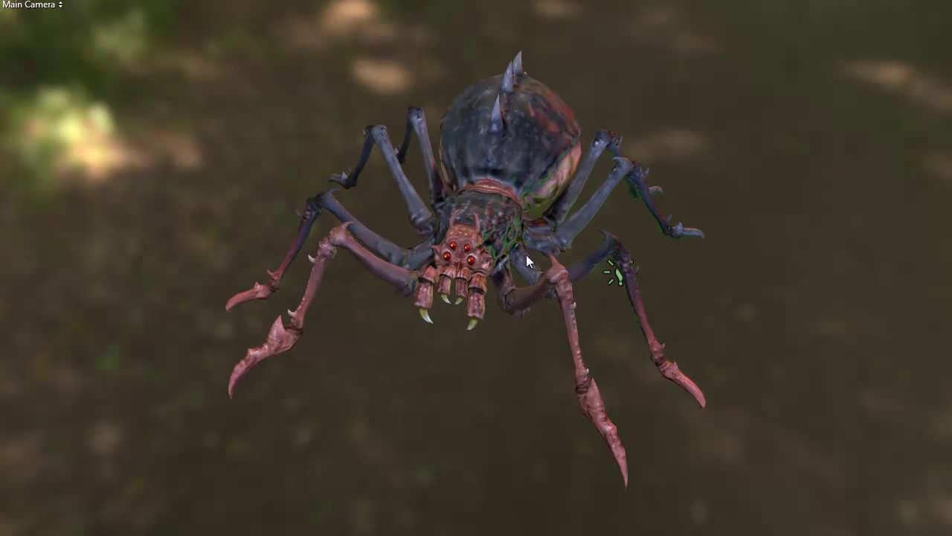
left_click_drag(350, 416, 331, 383)
key("Tab")
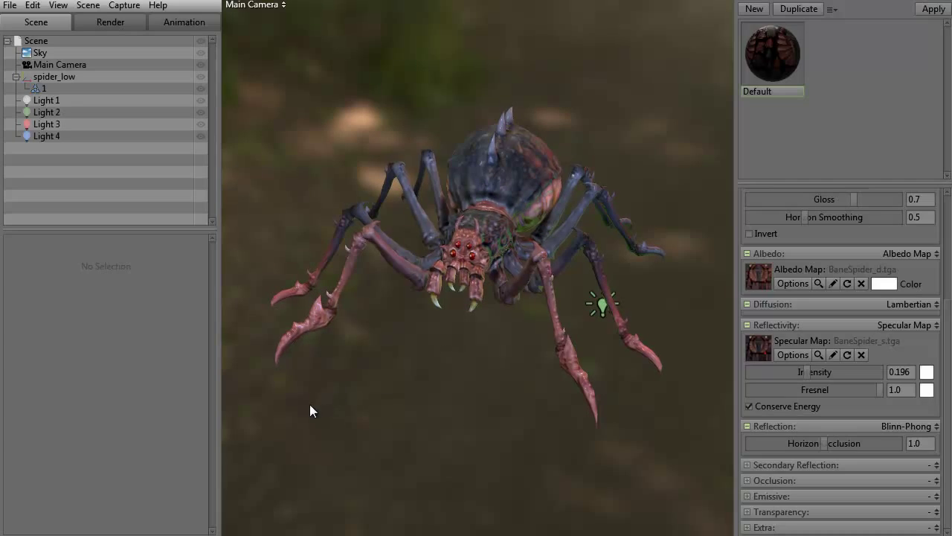
Go back through the blue, red and green lights to the directional Light 1 and set its brightness to 5.
left_click(43, 137)
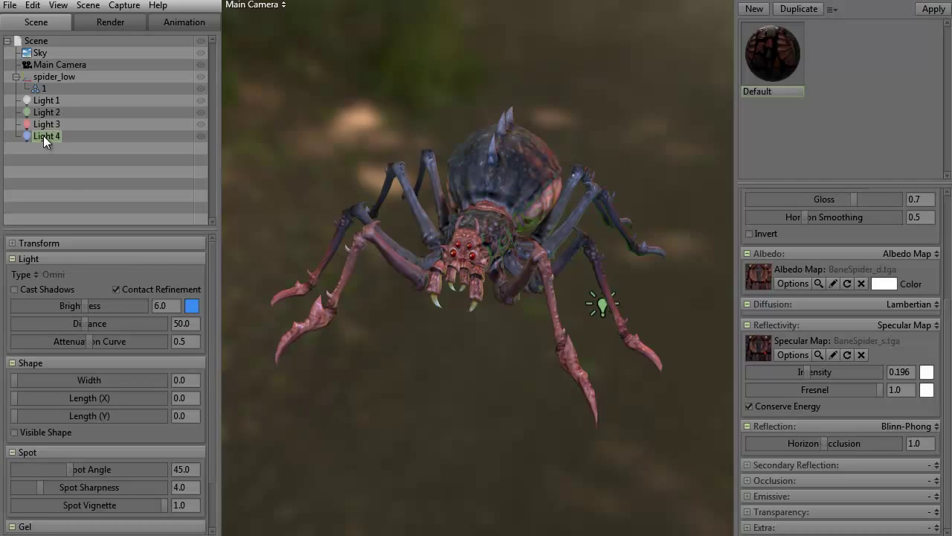
left_click(42, 124)
left_click(41, 111)
left_click(45, 101)
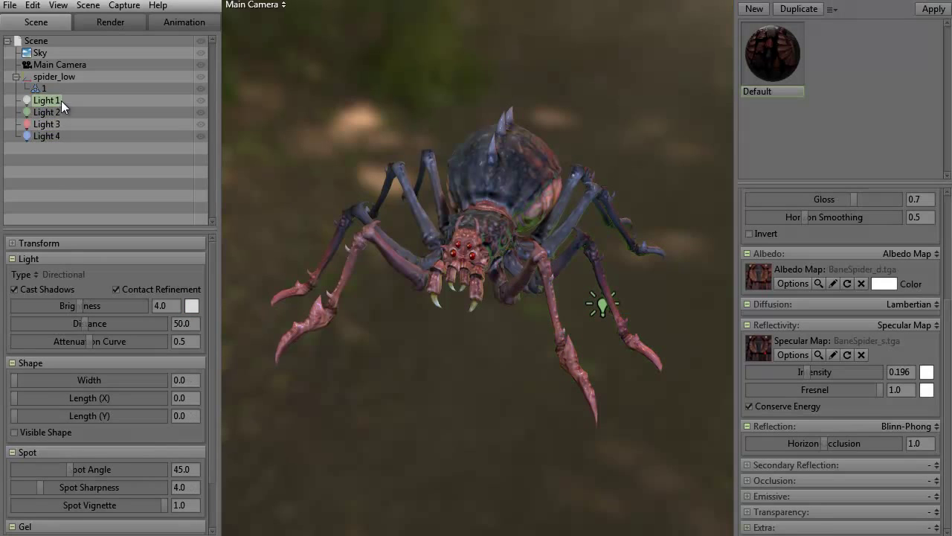
left_click(159, 312)
type("5")
key("Return")
Review the settings of the green, red and blue lights one after another.
left_click(46, 113)
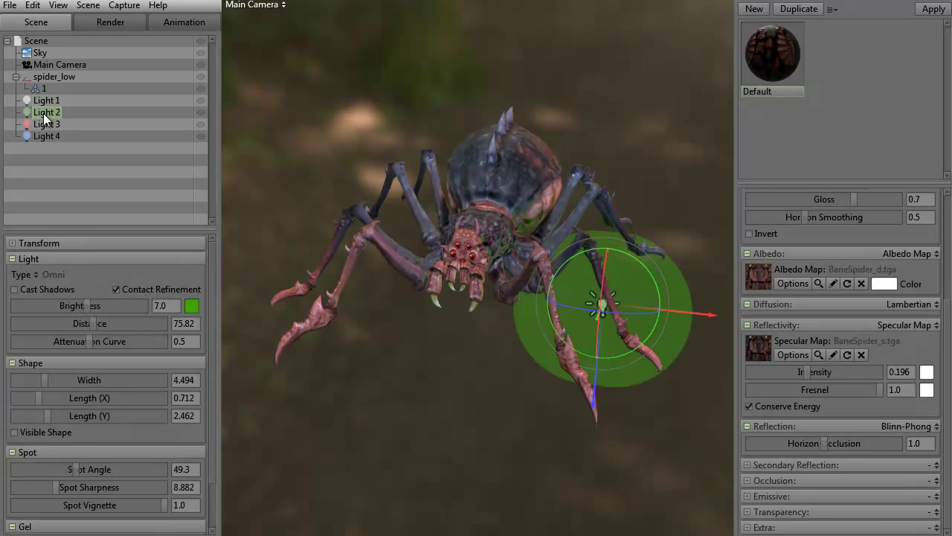
left_click(47, 124)
left_click(46, 136)
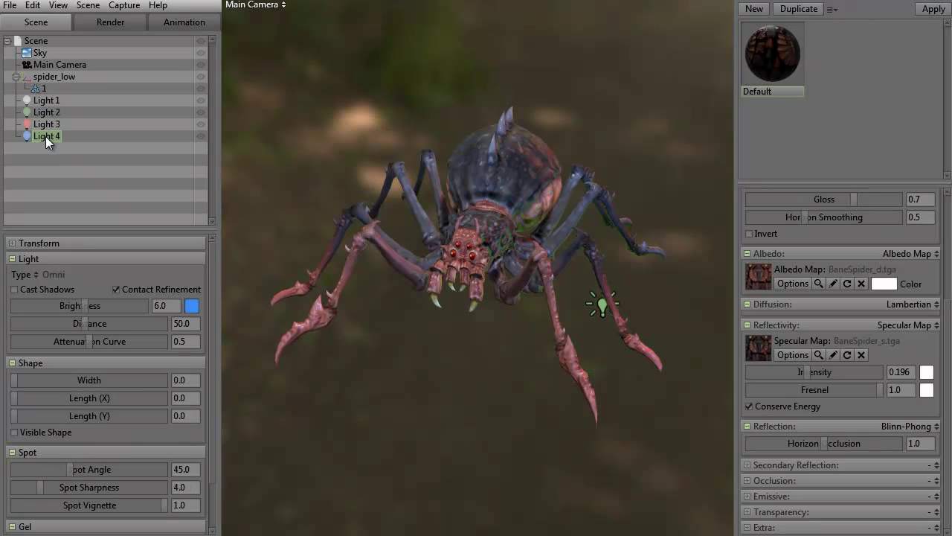
Delete the red third light to compare the spider's lighting without it, and undo the deletion.
left_click(46, 125)
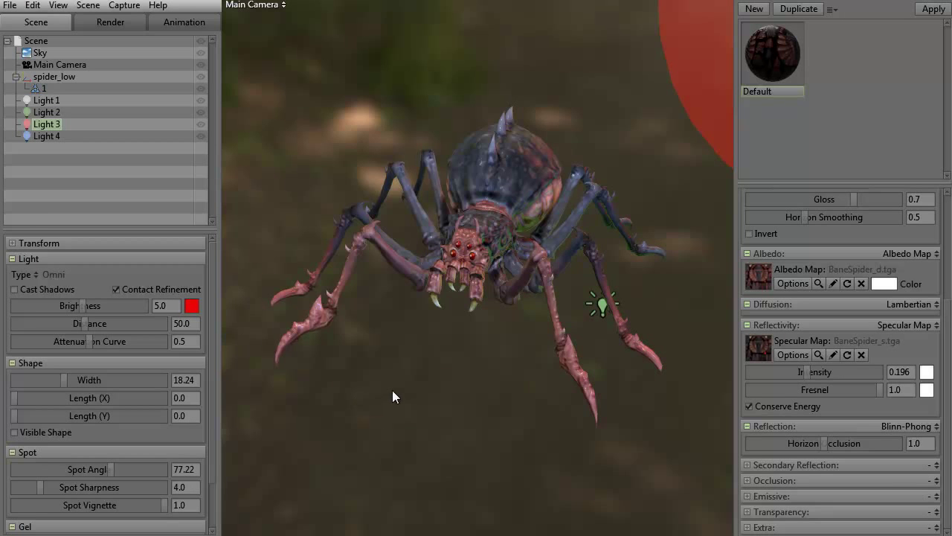
left_click_drag(392, 390, 344, 374)
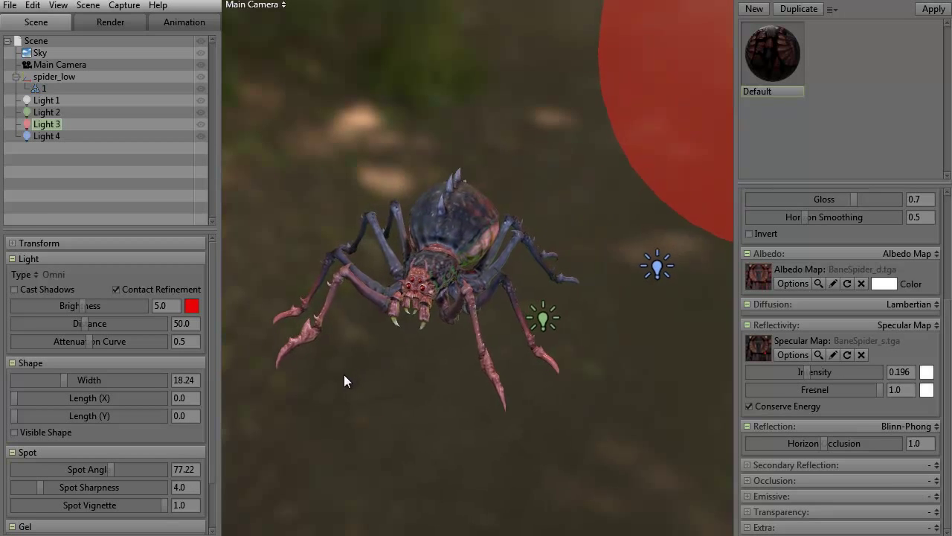
key("Delete")
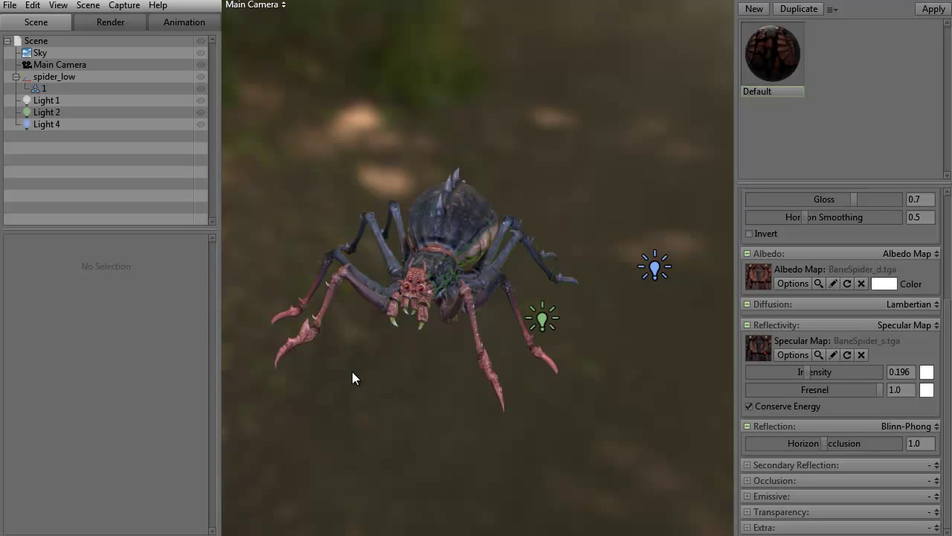
key("ctrl+z")
left_click_drag(353, 372, 353, 424)
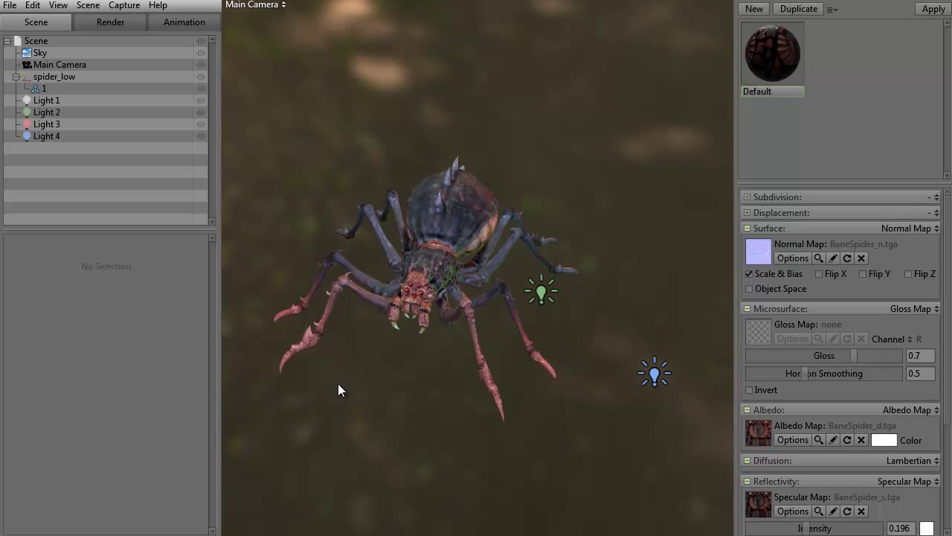
left_click_drag(338, 382, 400, 376)
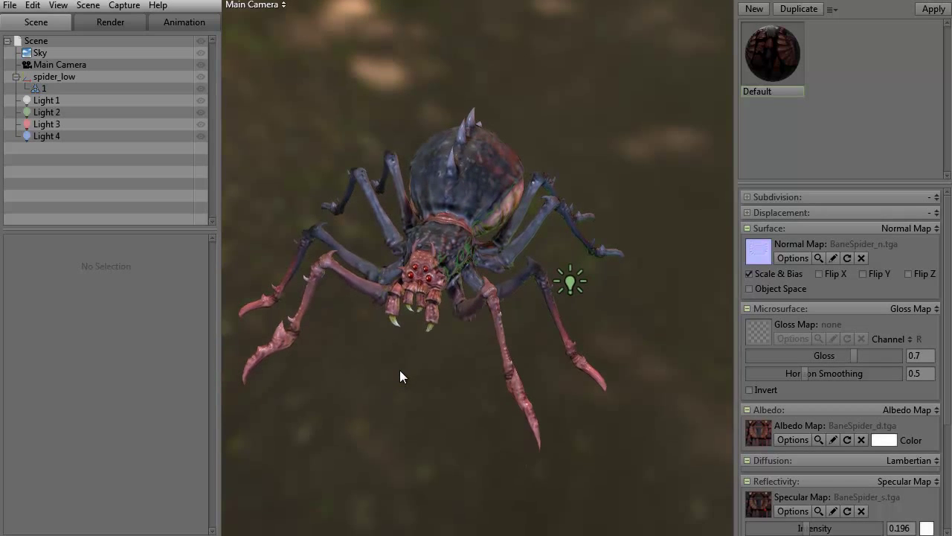